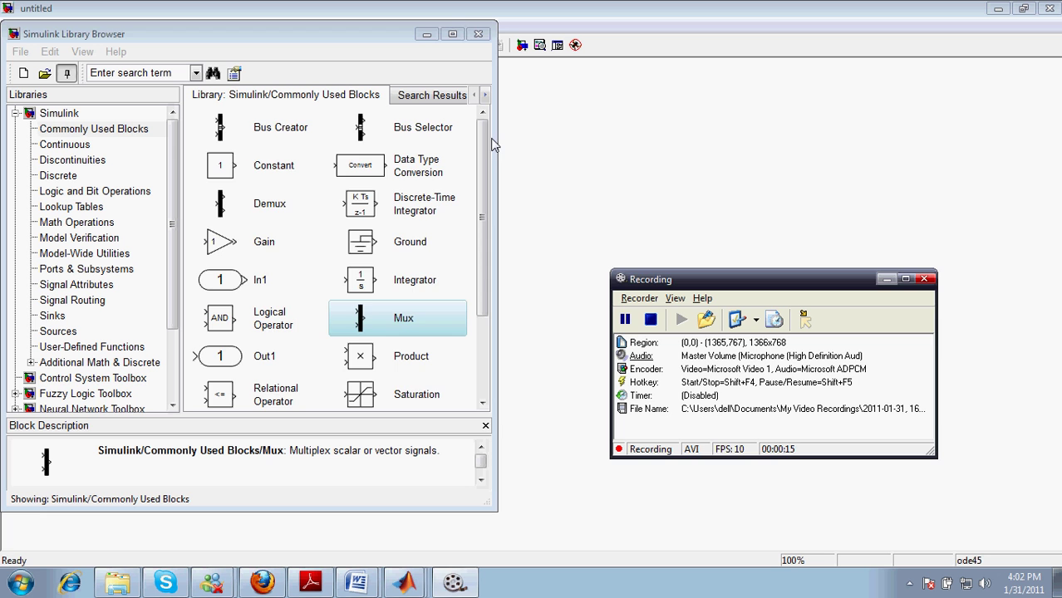
- Arrange the Library Browser and the empty model window side by side
left_click_drag(486, 158, 484, 219)
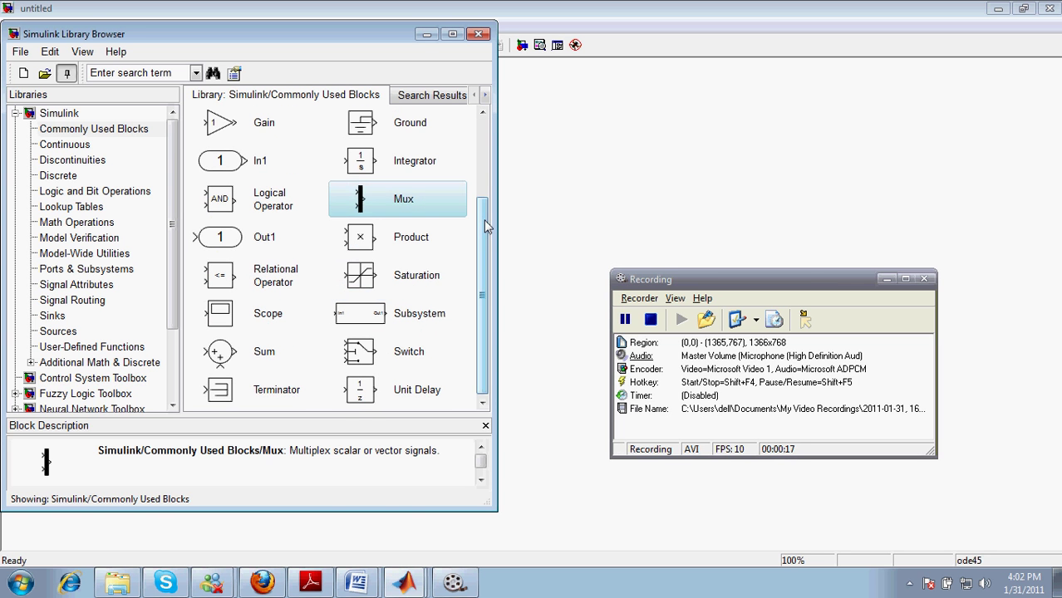
left_click(867, 257)
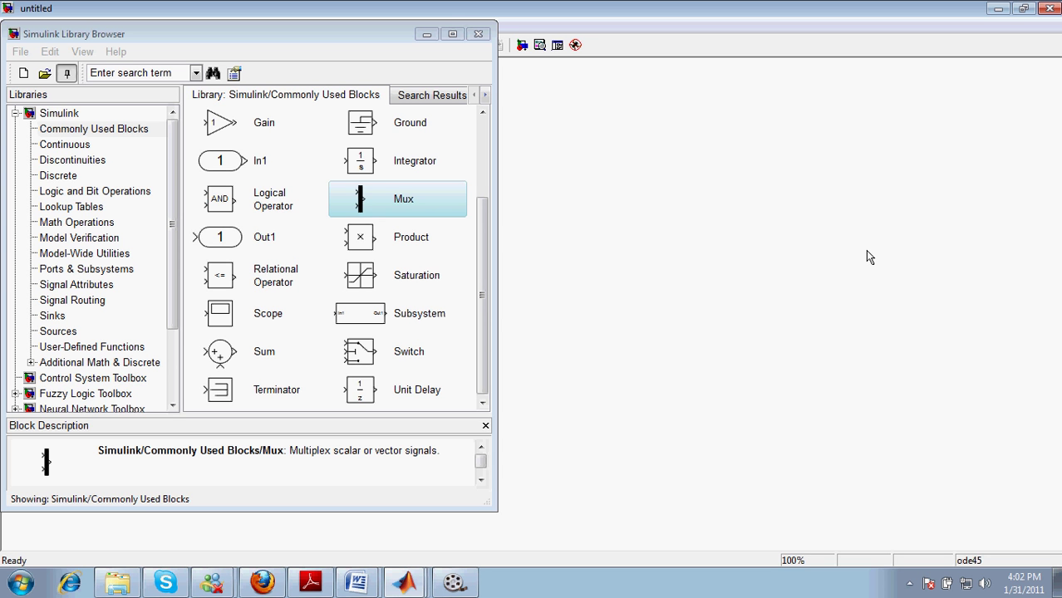
left_click(174, 349)
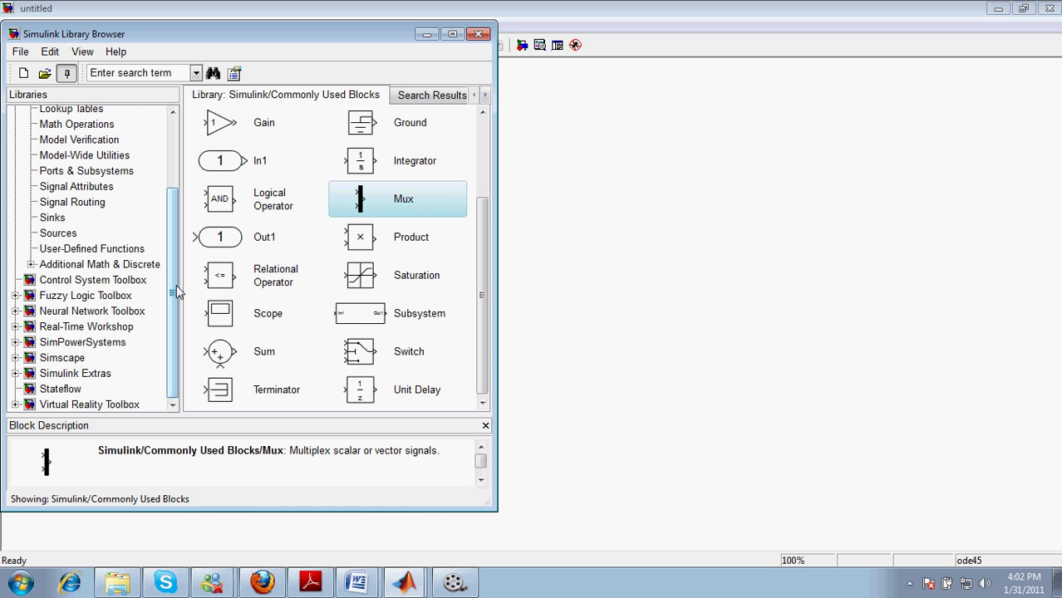
left_click_drag(173, 278, 174, 223)
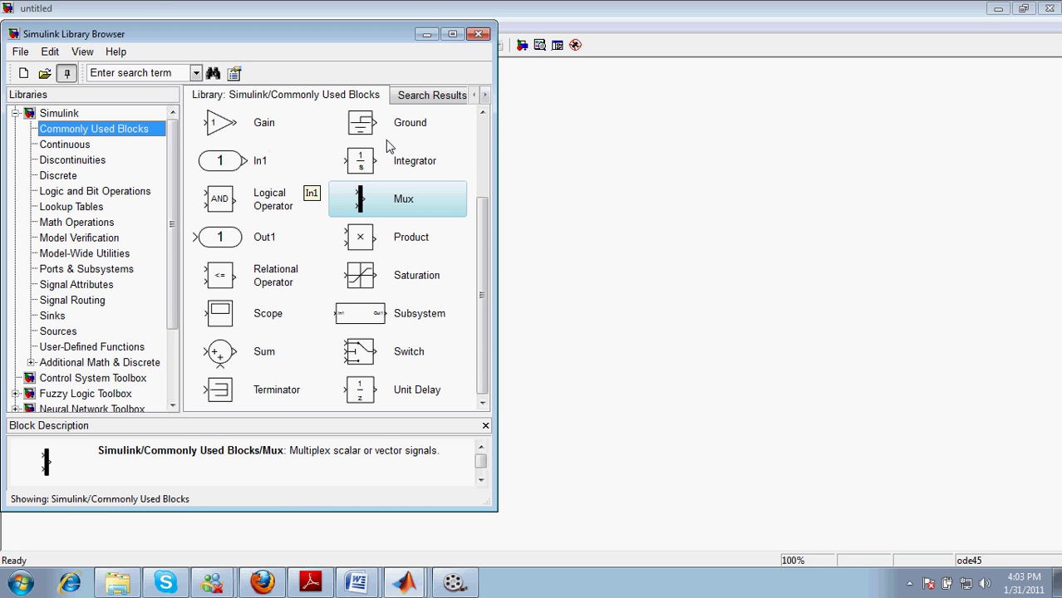
- Drag Integrator, Mux, Scope and Constant blocks onto the model, then minimize the library
left_click_drag(419, 166, 646, 178)
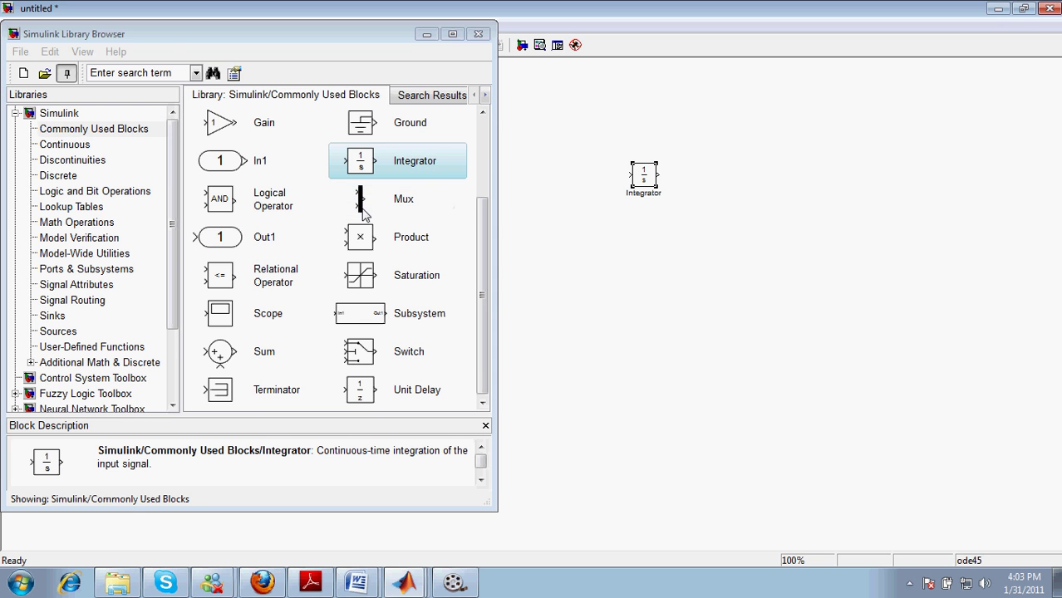
left_click_drag(364, 210, 740, 268)
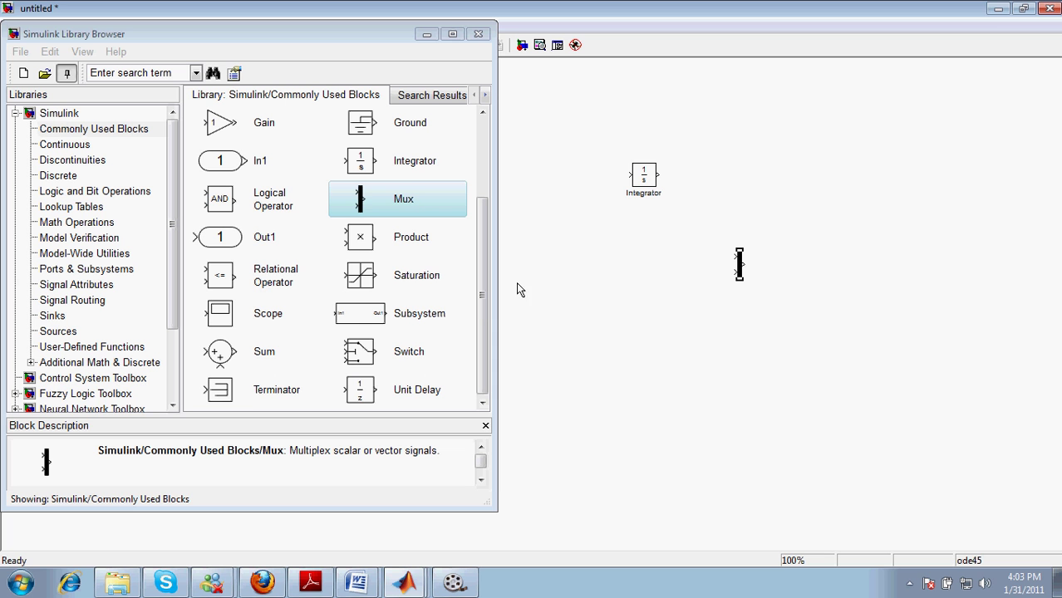
left_click_drag(481, 322, 482, 326)
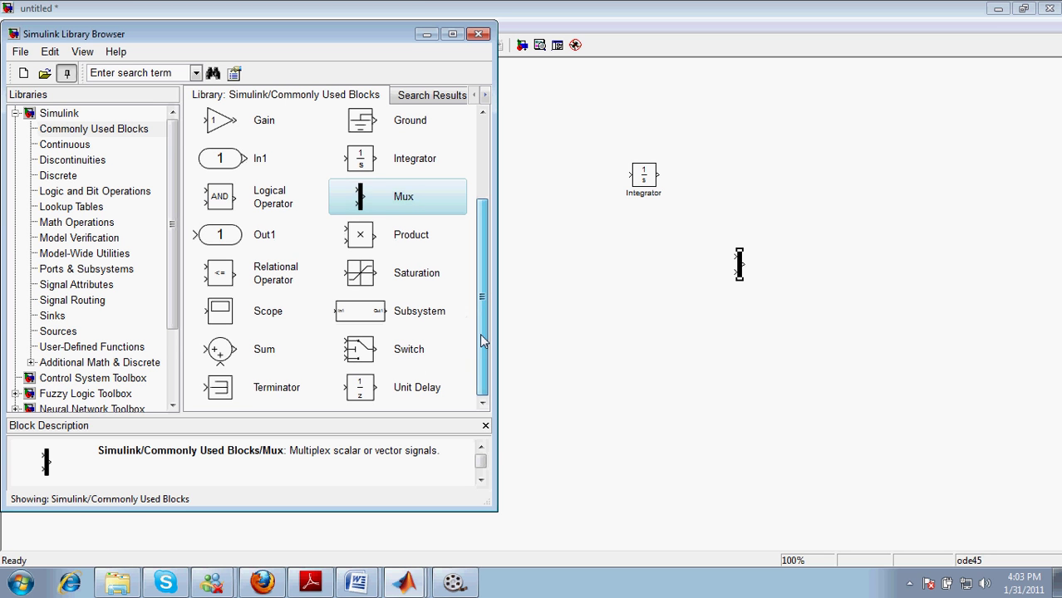
left_click(238, 316)
left_click_drag(239, 316, 806, 191)
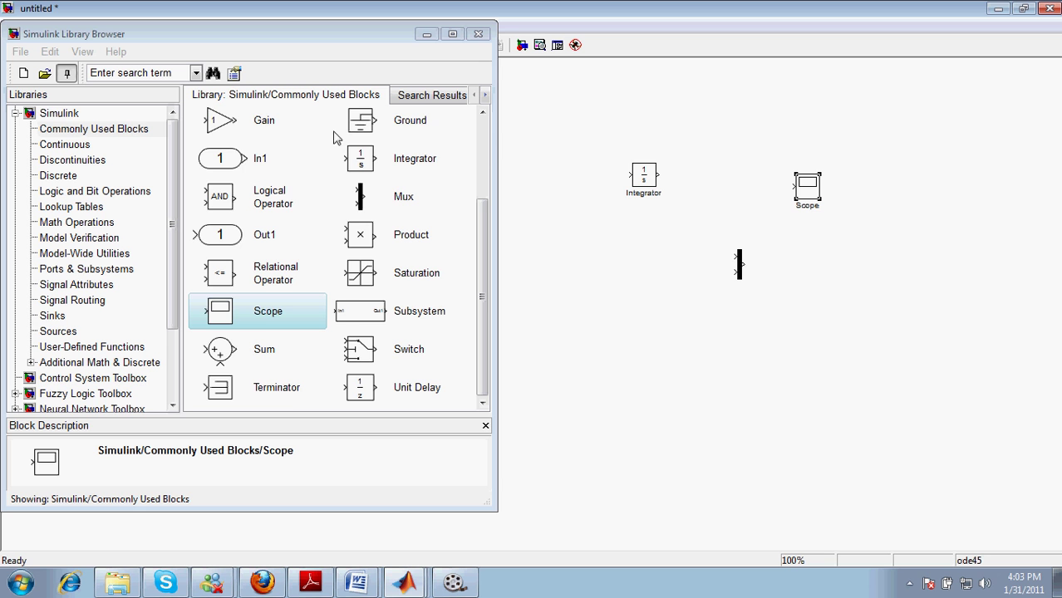
left_click(481, 138)
left_click_drag(275, 167, 527, 137)
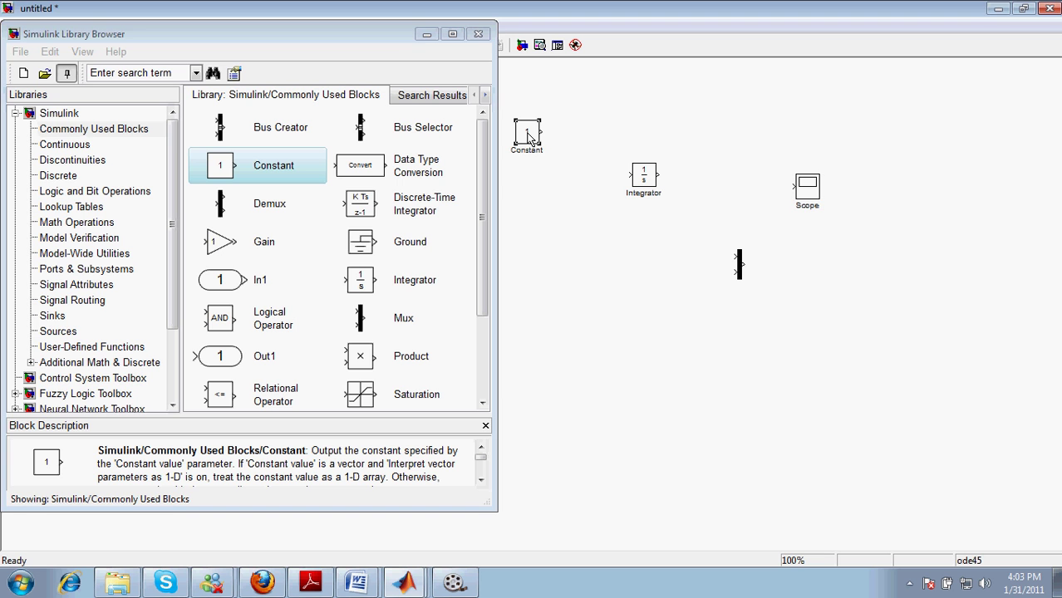
left_click(424, 35)
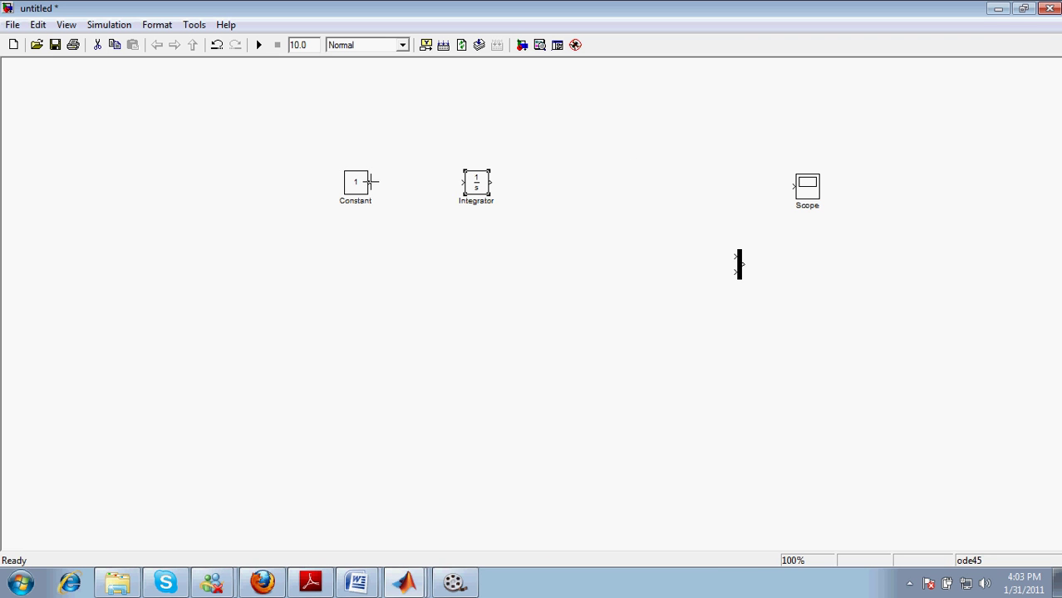
- Wire the Constant into the Integrator and rename the Constant block to We
left_click_drag(371, 181, 462, 183)
left_click(363, 203)
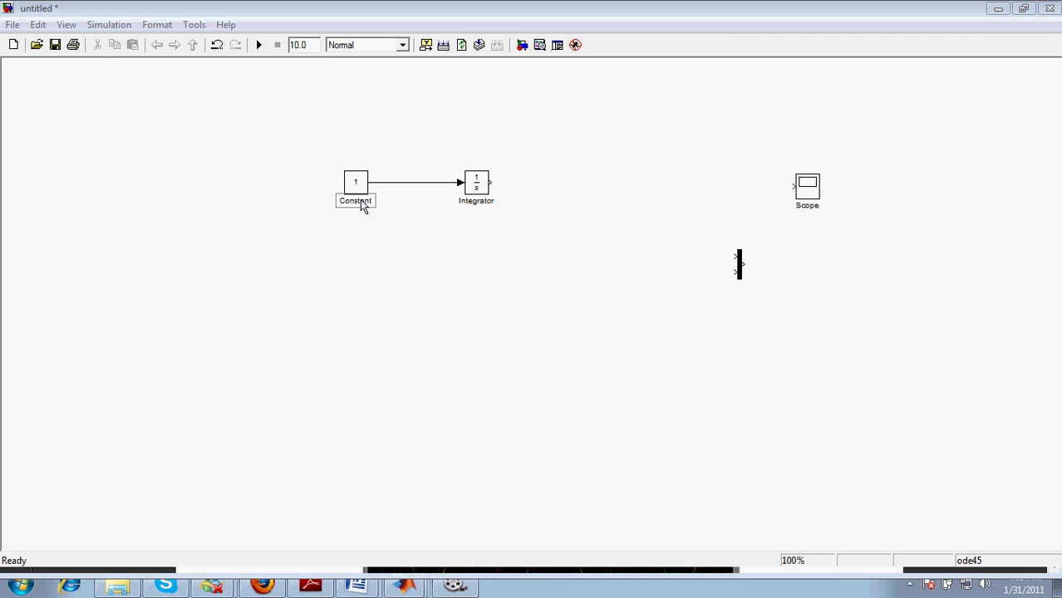
key("BackSpace")
key("BackSpace")
key("BackSpace")
key("BackSpace")
key("BackSpace")
key("BackSpace")
key("BackSpace")
key("BackSpace")
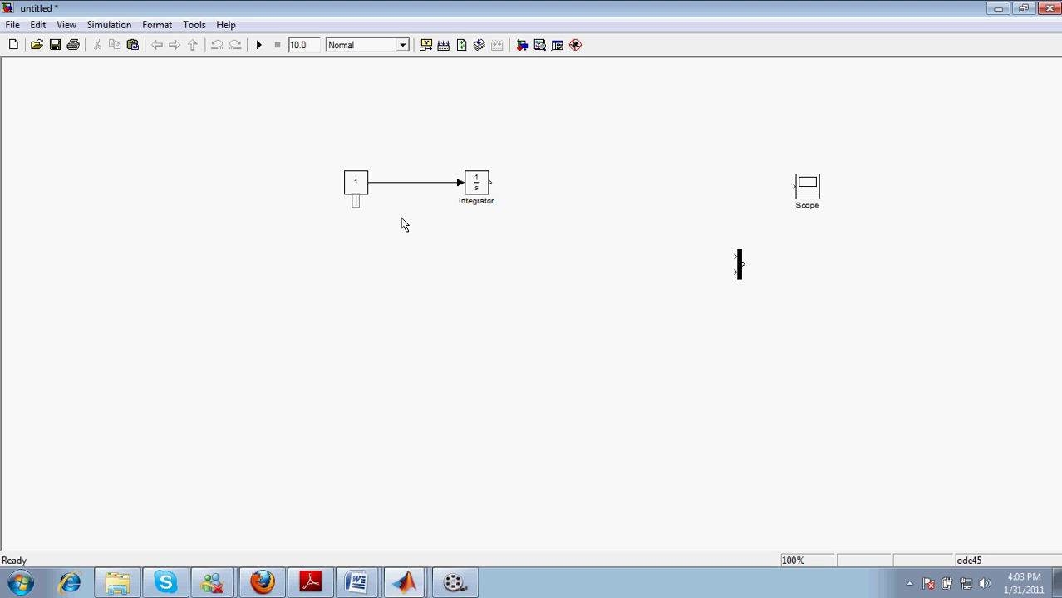
type("We")
left_click(399, 226)
- Duplicate We into a We1 block below it and open We1's settings
left_click(357, 187)
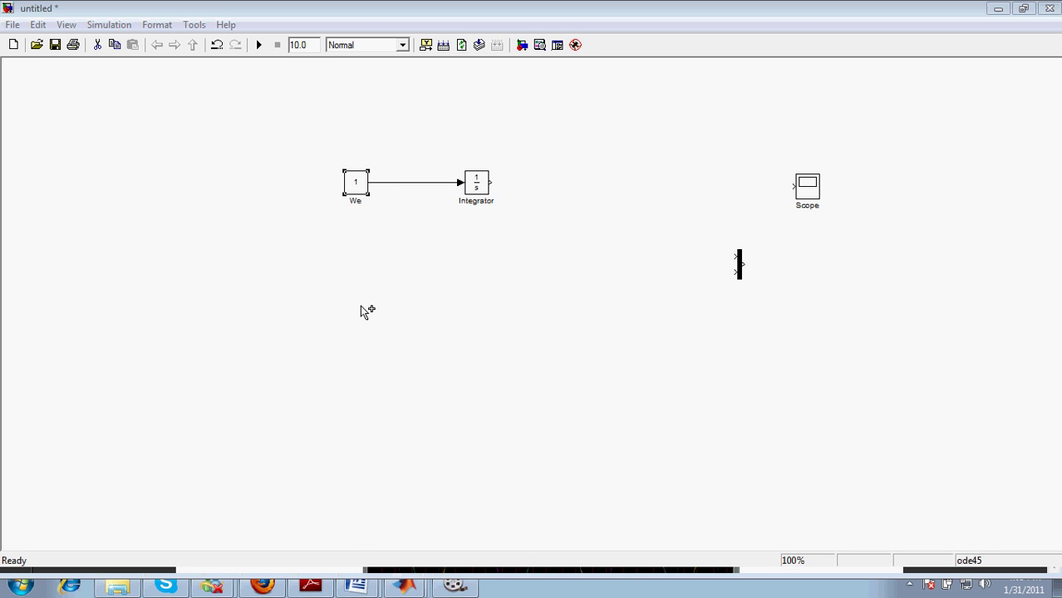
left_click_drag(360, 292, 360, 292)
left_click(362, 285)
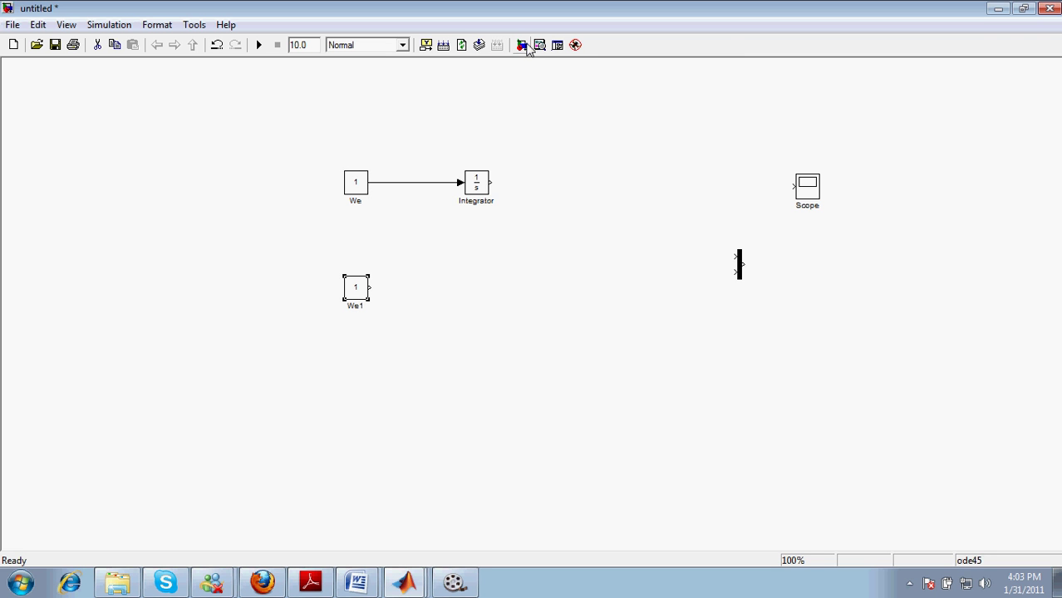
double_click(355, 290)
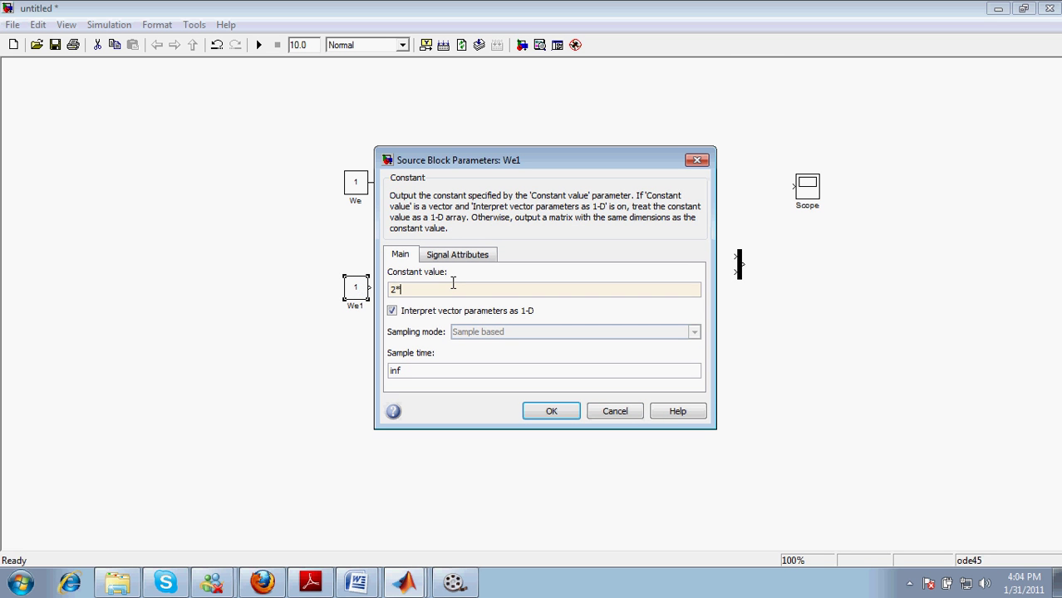
- Enter 2*pi as We1's constant value and 200 as We's constant value
type("2*pi")
left_click(550, 410)
double_click(369, 191)
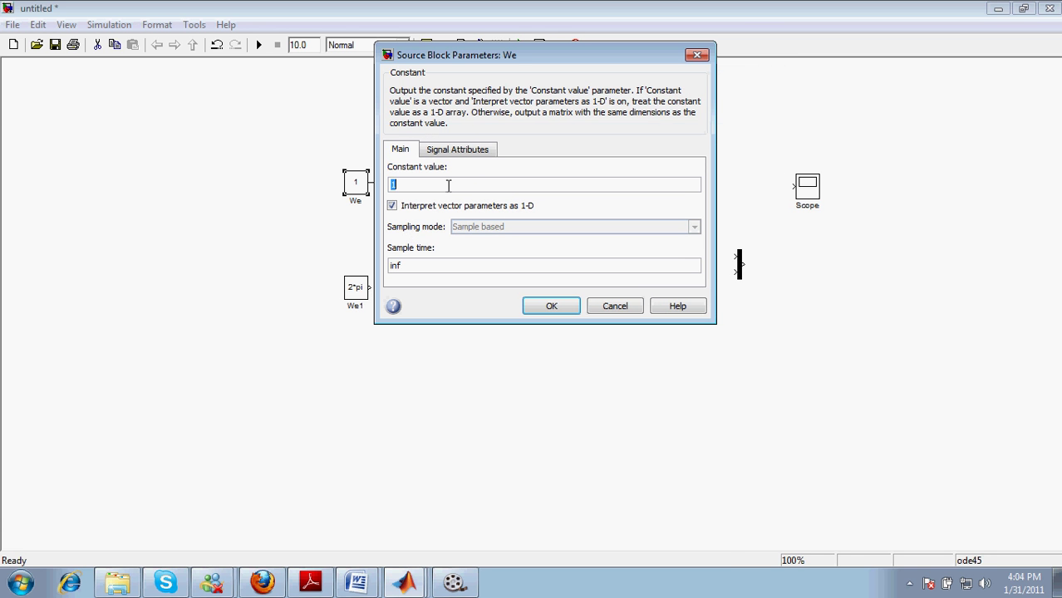
left_click(550, 304)
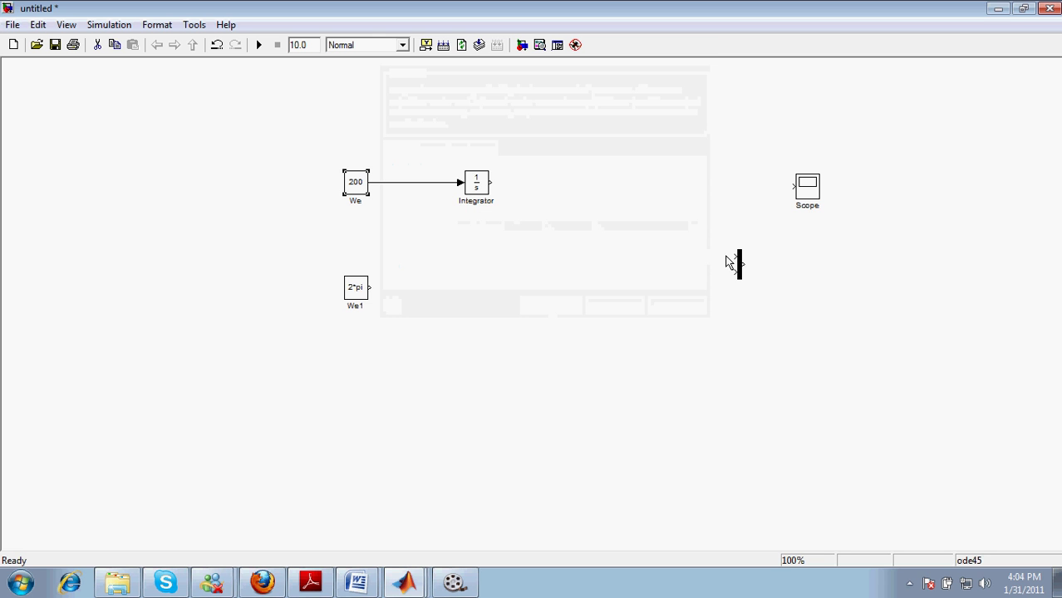
- Move the Mux left and connect the Integrator and We1 to its two inputs
left_click_drag(737, 266, 588, 264)
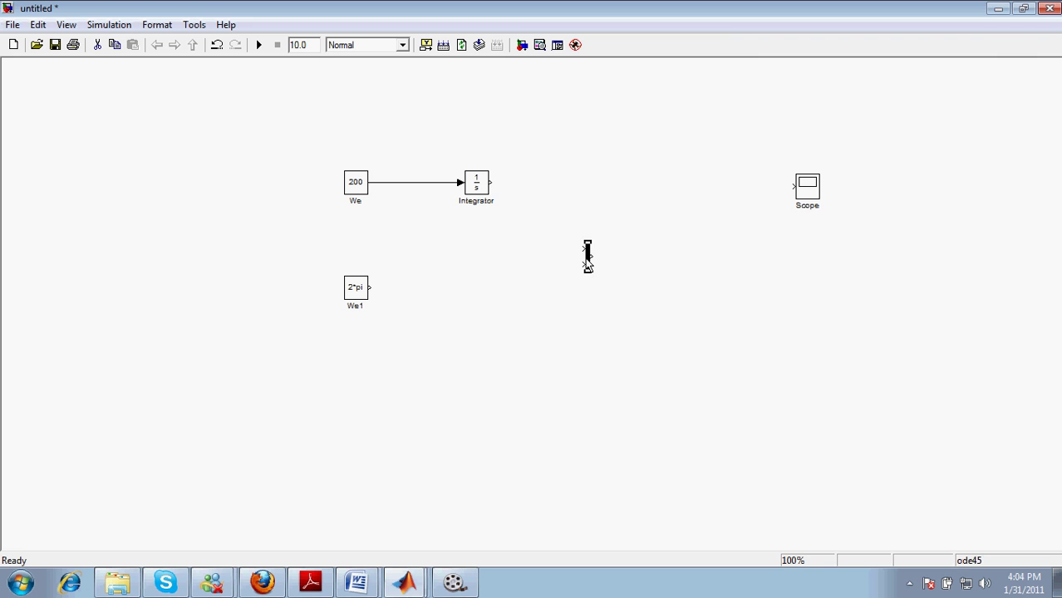
mouse_move(491, 182)
left_mouse_down()
mouse_move(543, 239)
mouse_move(580, 247)
left_mouse_up()
left_click_drag(371, 287, 579, 264)
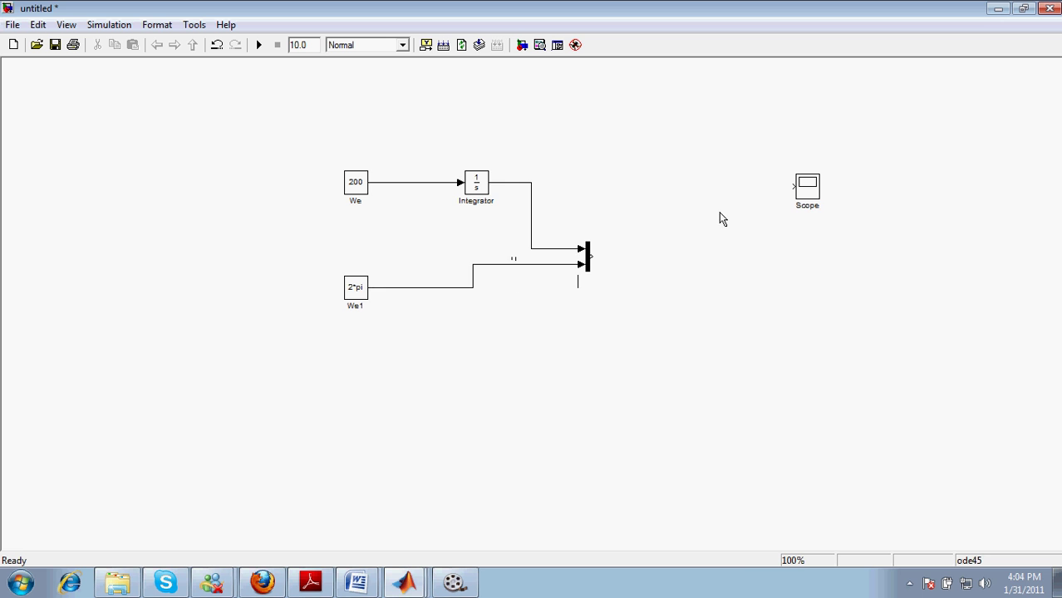
- Place the Scope near the Mux and set its number of axes to 5
left_click_drag(813, 179, 742, 218)
double_click(743, 218)
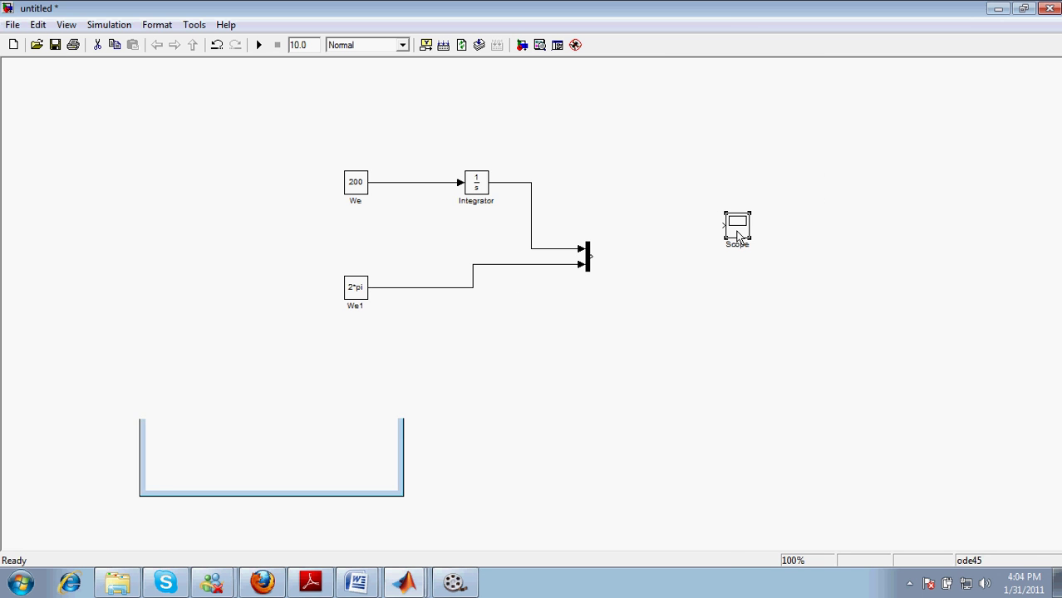
left_click_drag(230, 280, 224, 179)
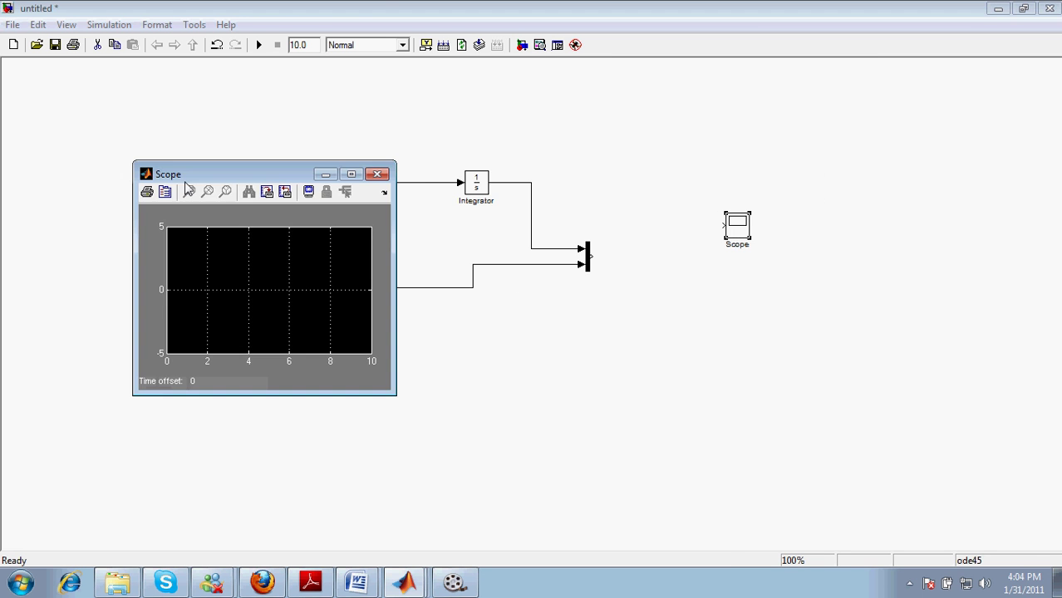
left_click(164, 192)
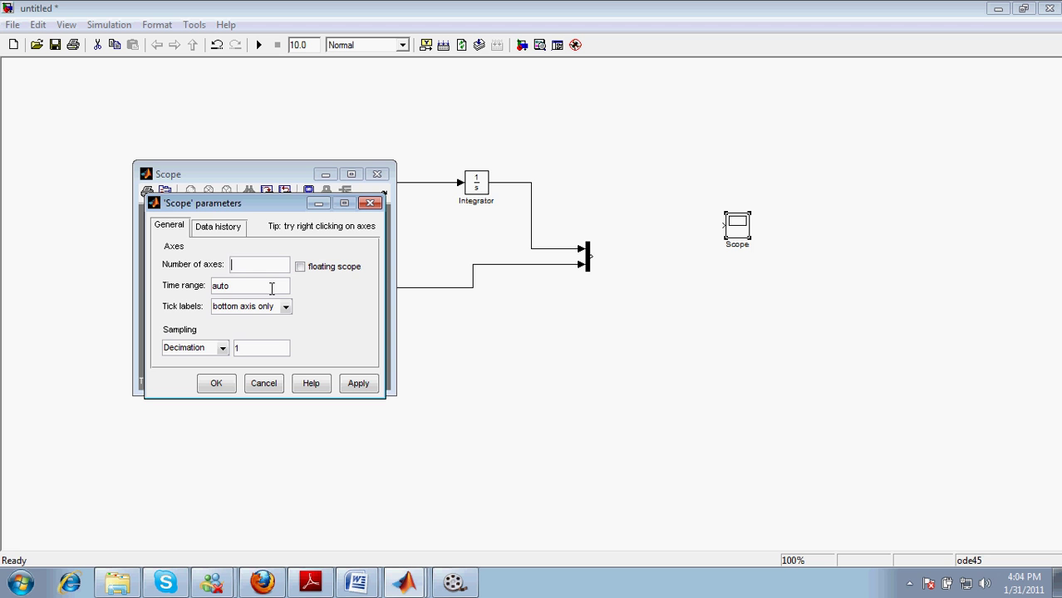
left_click(213, 383)
left_click(379, 176)
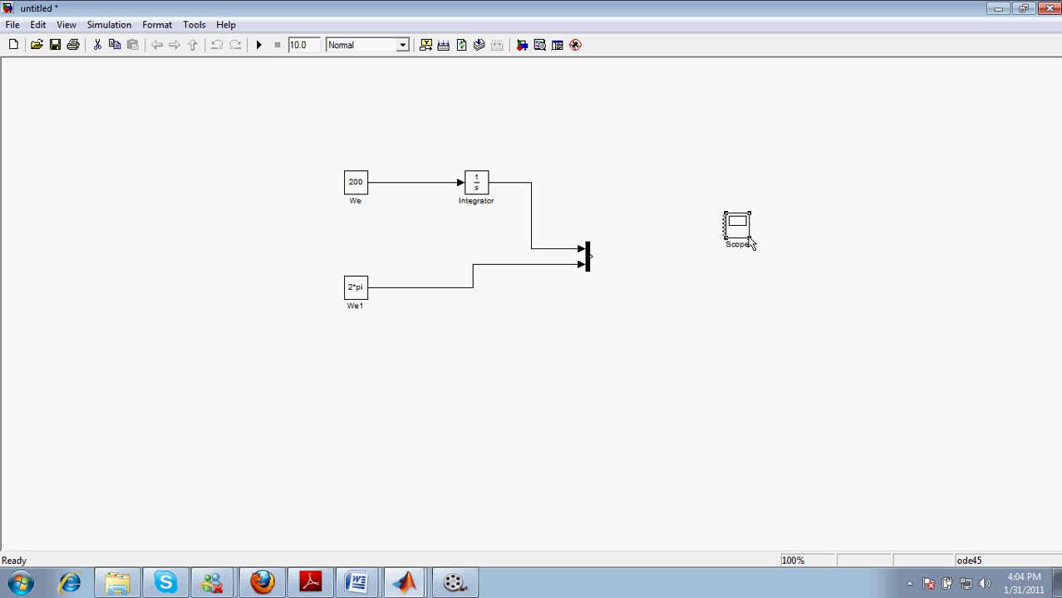
- Enlarge the Scope to three inputs, wire the Mux and Integrator into it, and reopen the library
left_click_drag(751, 242, 759, 295)
left_click_drag(592, 255, 532, 221)
left_click_drag(722, 237, 502, 265)
left_click(739, 258)
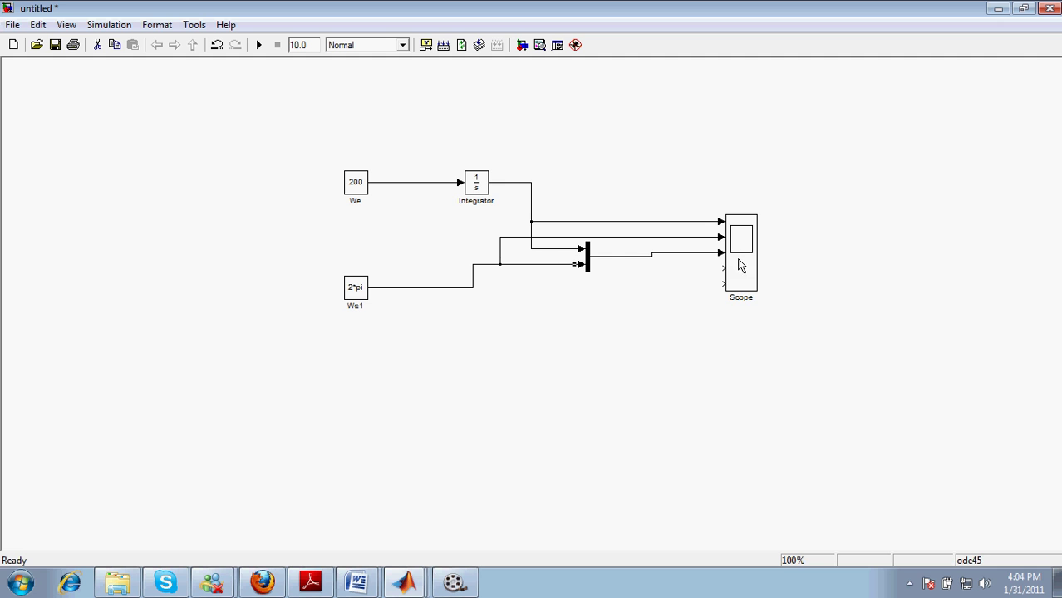
left_click_drag(875, 267, 877, 266)
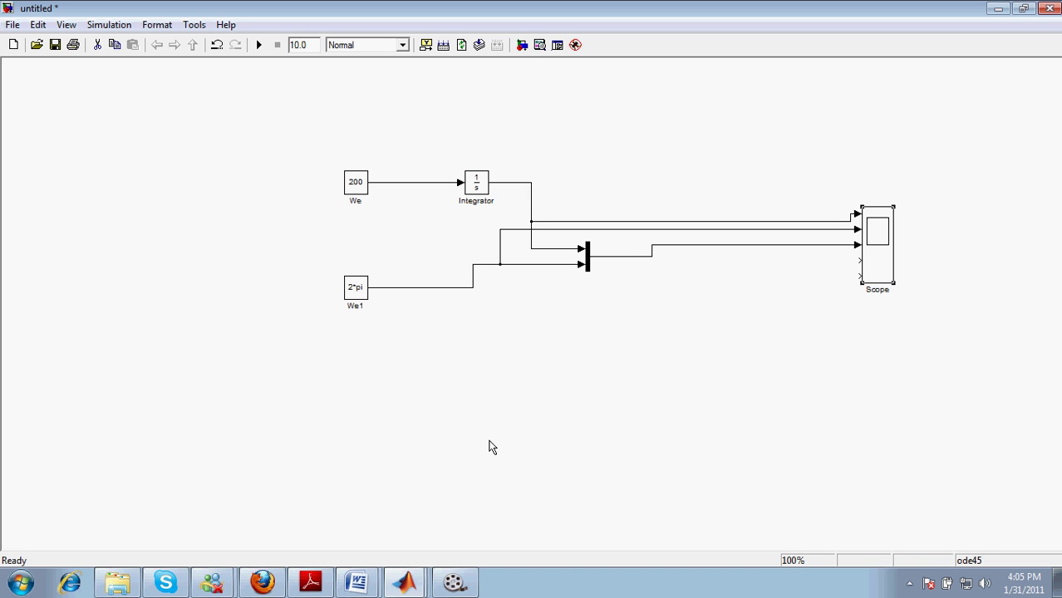
left_click(522, 46)
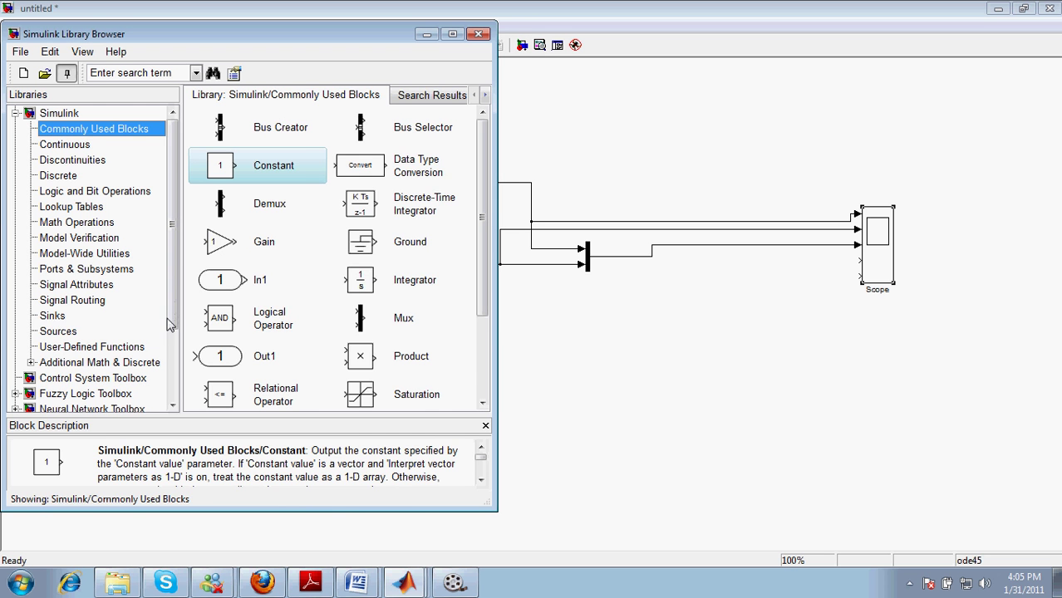
- Drag the Fcn block from User-Defined Functions above the Scope, then minimize the library
left_click(145, 334)
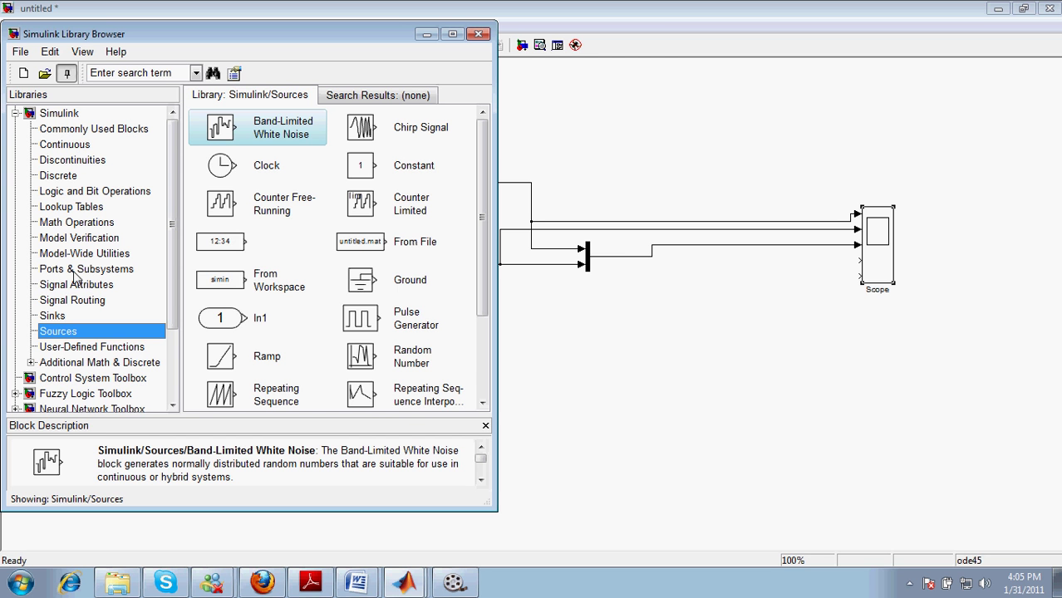
left_click(94, 348)
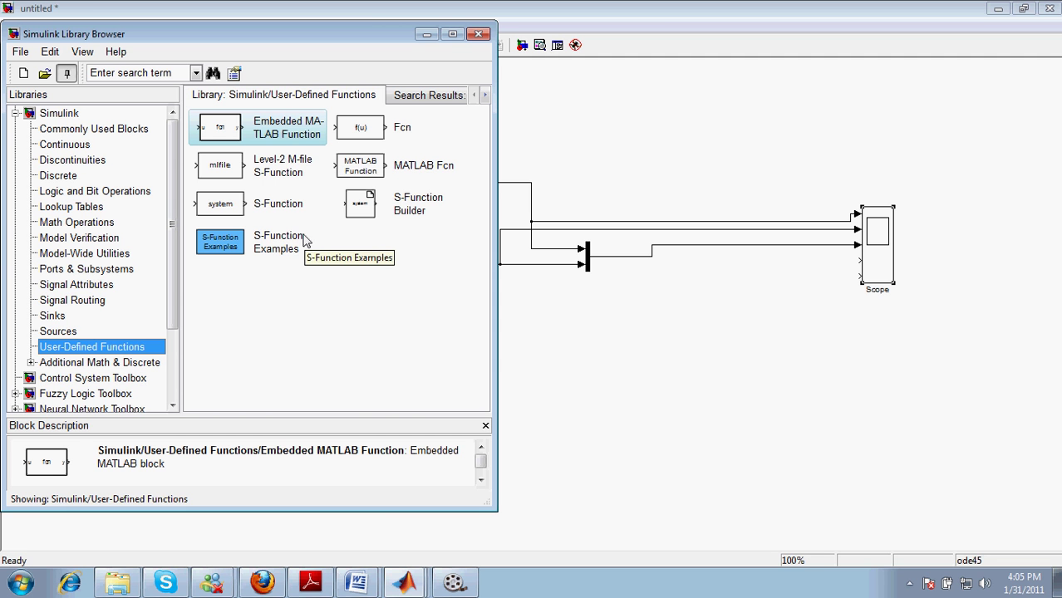
left_click(375, 132)
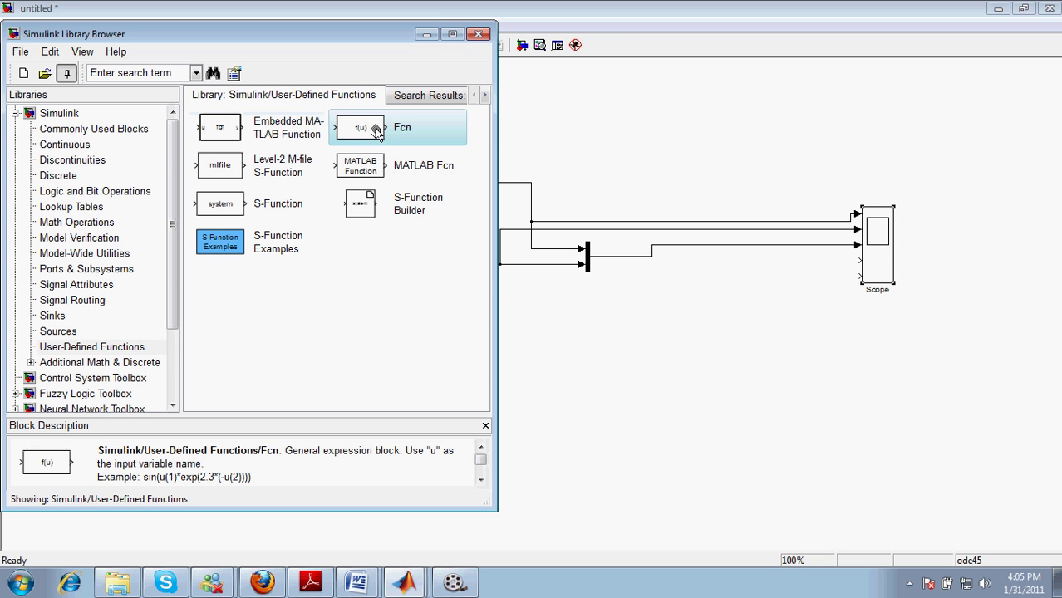
left_click_drag(375, 131, 706, 178)
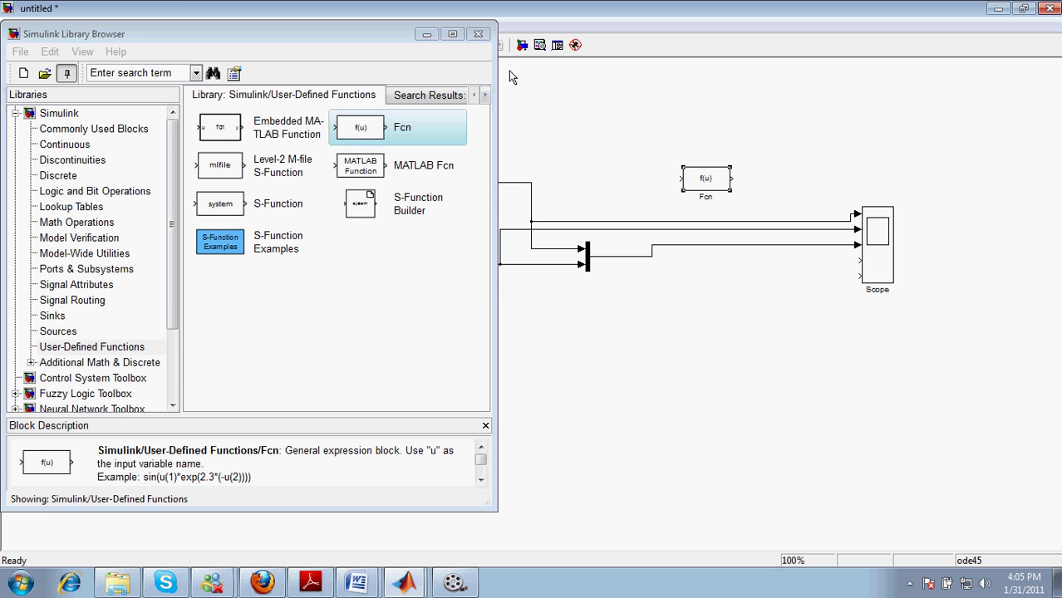
left_click(426, 34)
- Delete the Mux-to-Scope line and insert the Fcn block between the Mux and Scope input 3
left_click(695, 242)
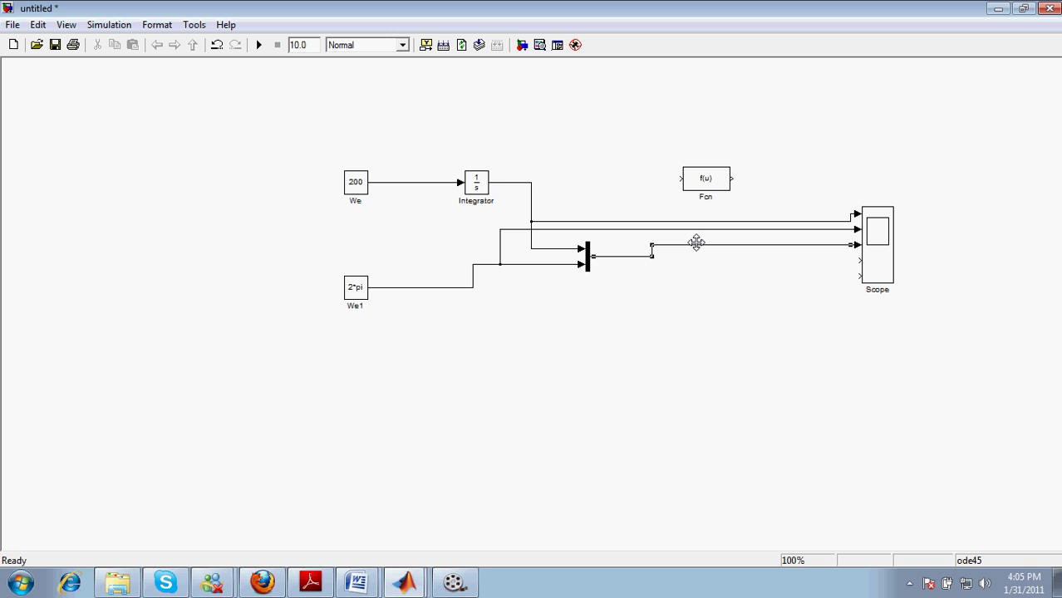
key("Delete")
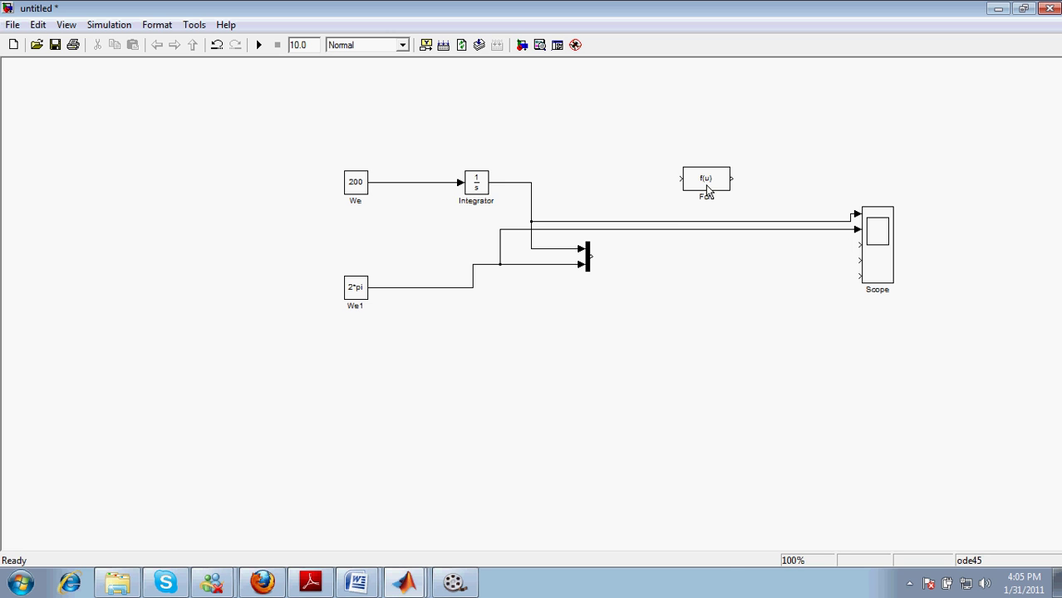
mouse_move(707, 190)
left_mouse_down()
mouse_move(700, 266)
mouse_move(595, 261)
left_mouse_up()
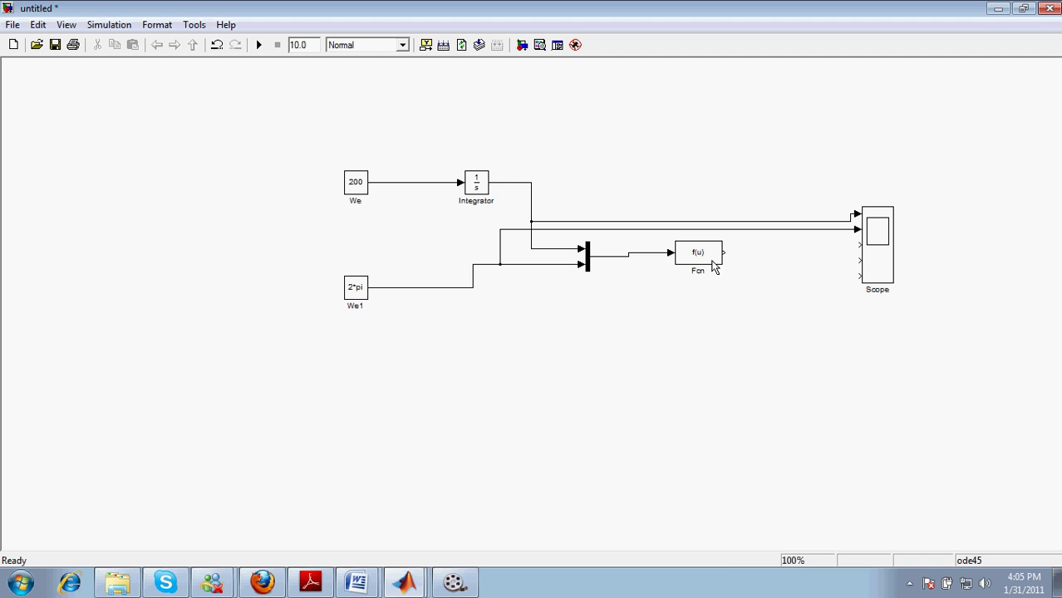
left_click_drag(713, 266, 859, 245)
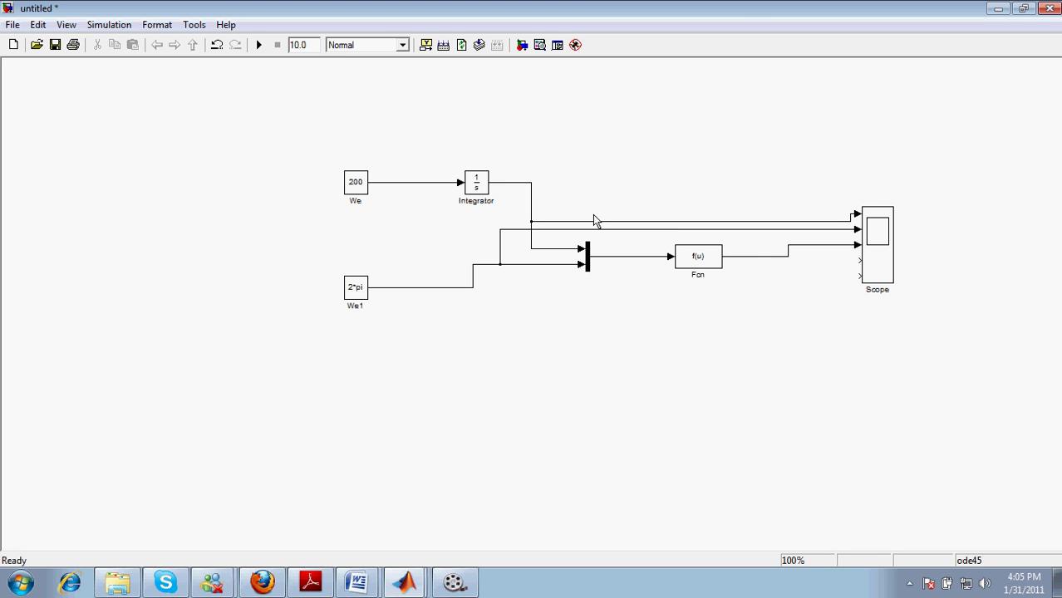
left_click(554, 249)
left_click(587, 314)
double_click(703, 261)
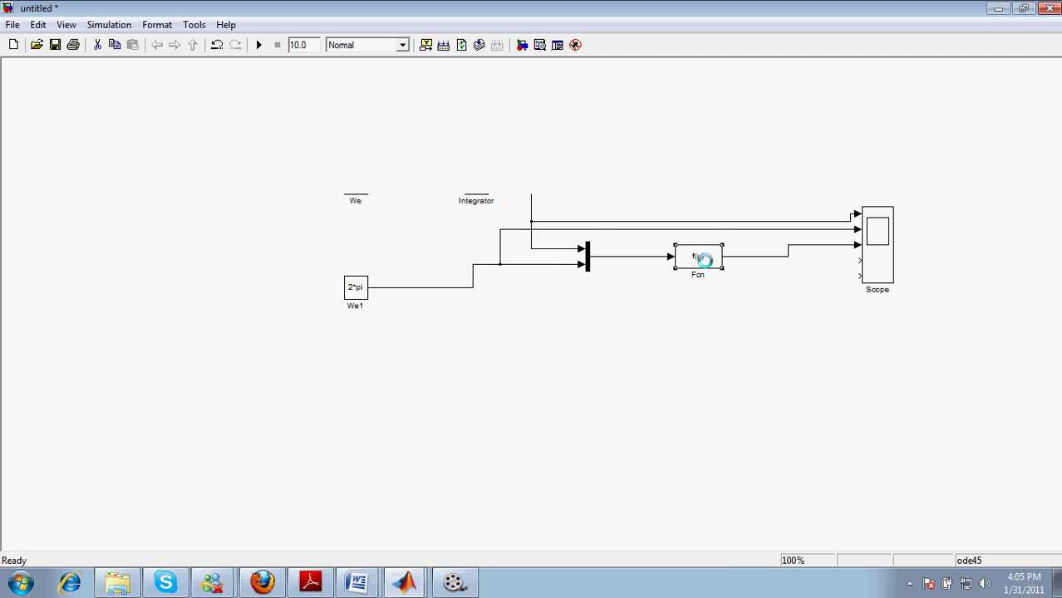
- Replace the Fcn expression with rem(u(1),u(2)) and confirm the dialog
left_click_drag(496, 161, 822, 133)
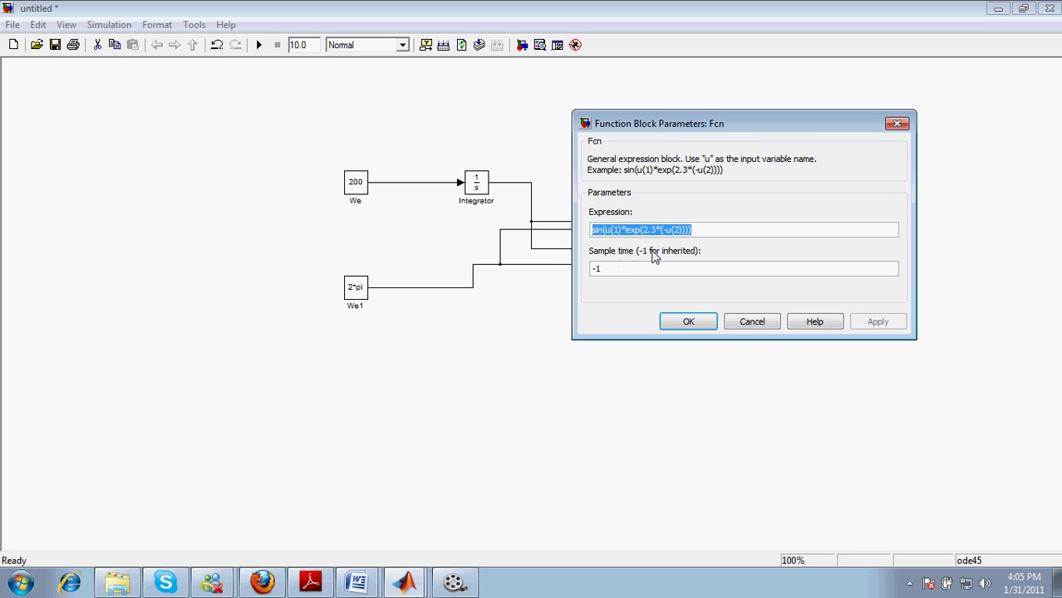
type("rem(u(1),u(2")
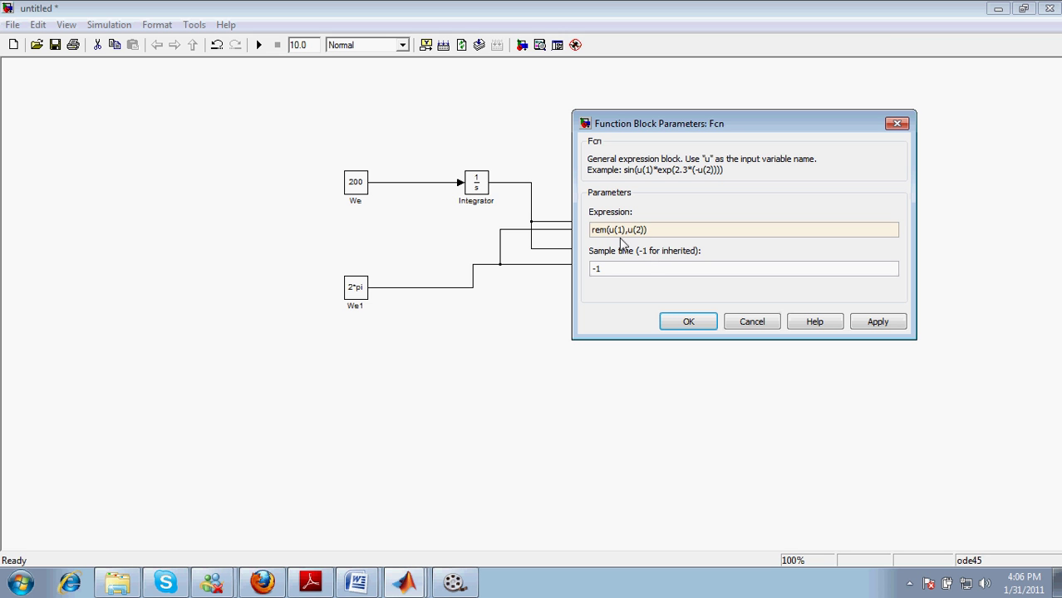
left_click(688, 322)
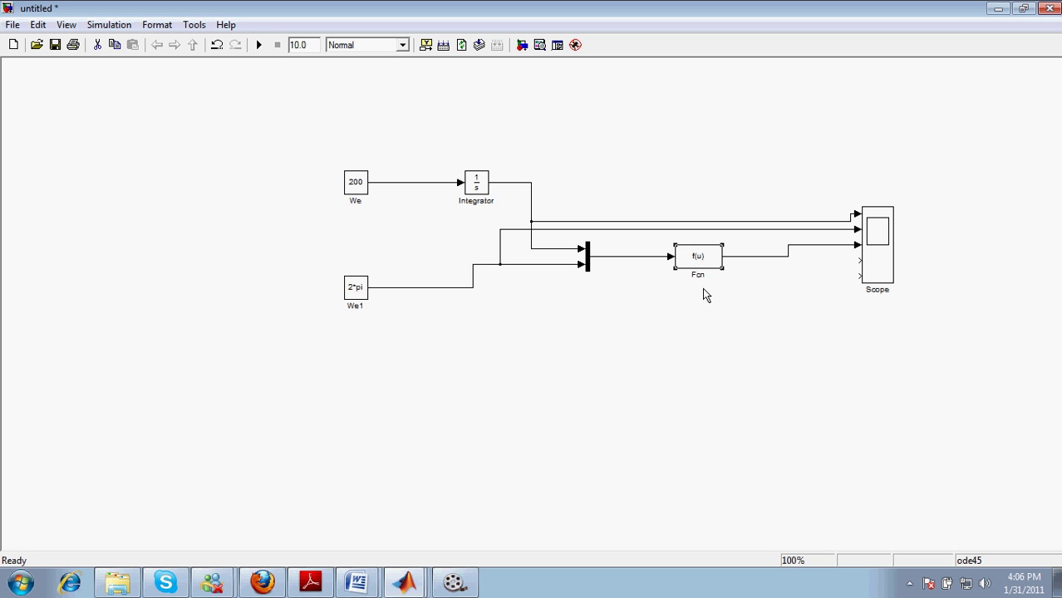
- Set the simulation stop time to 1 and run the model
double_click(308, 45)
type("1")
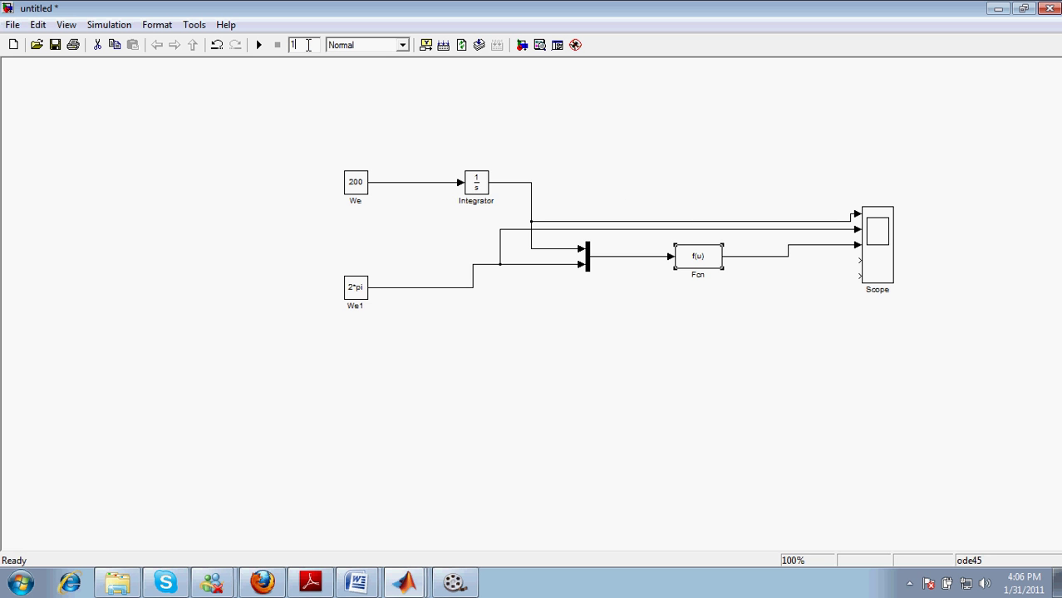
left_click(259, 45)
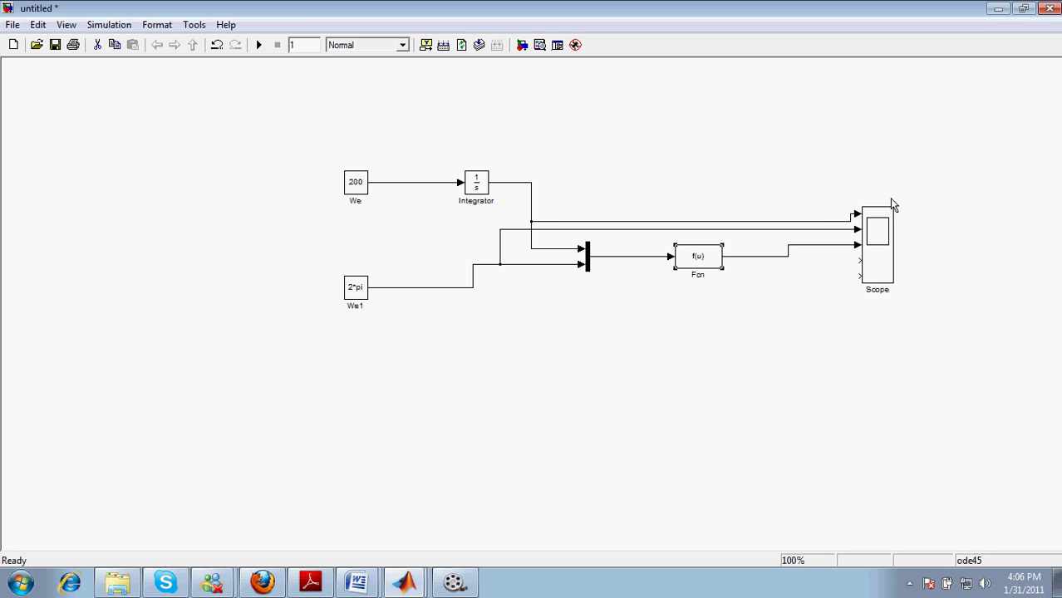
- View the maximized, autoscaled Scope traces, then close the Scope window
double_click(873, 266)
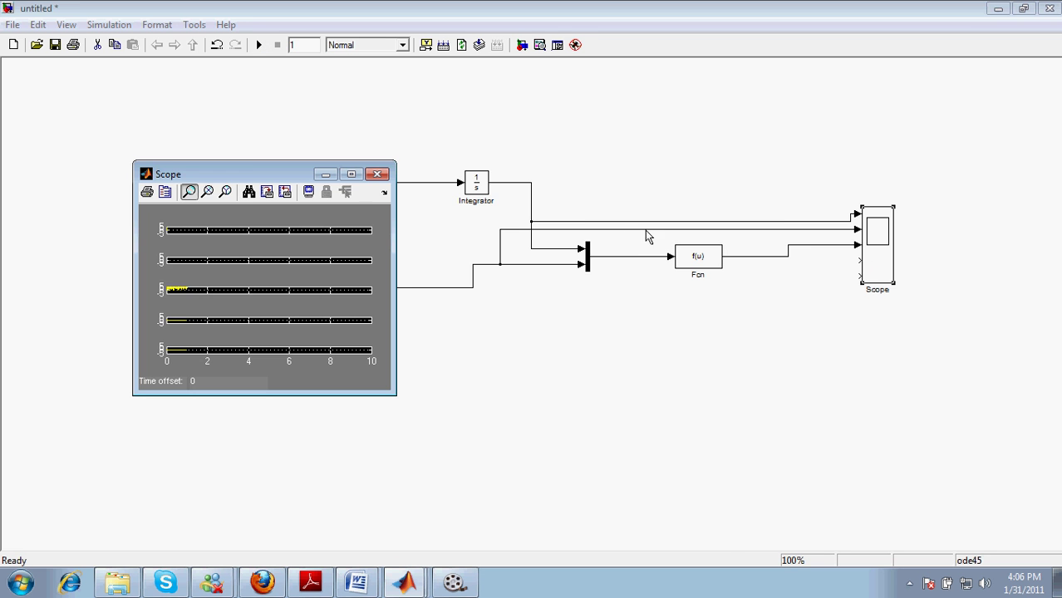
left_click(351, 174)
left_click(111, 27)
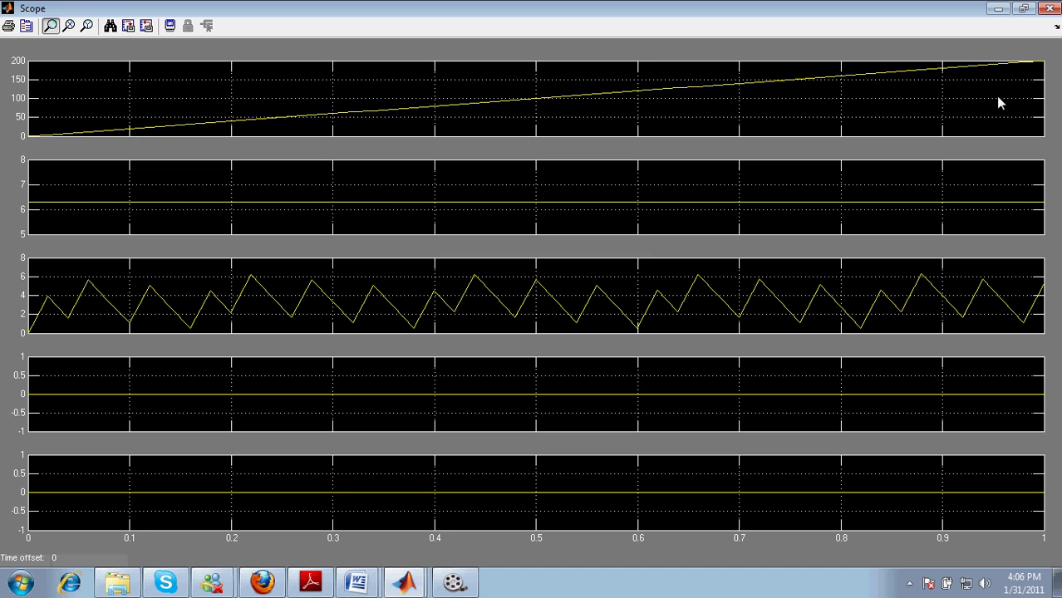
key("alt+F4")
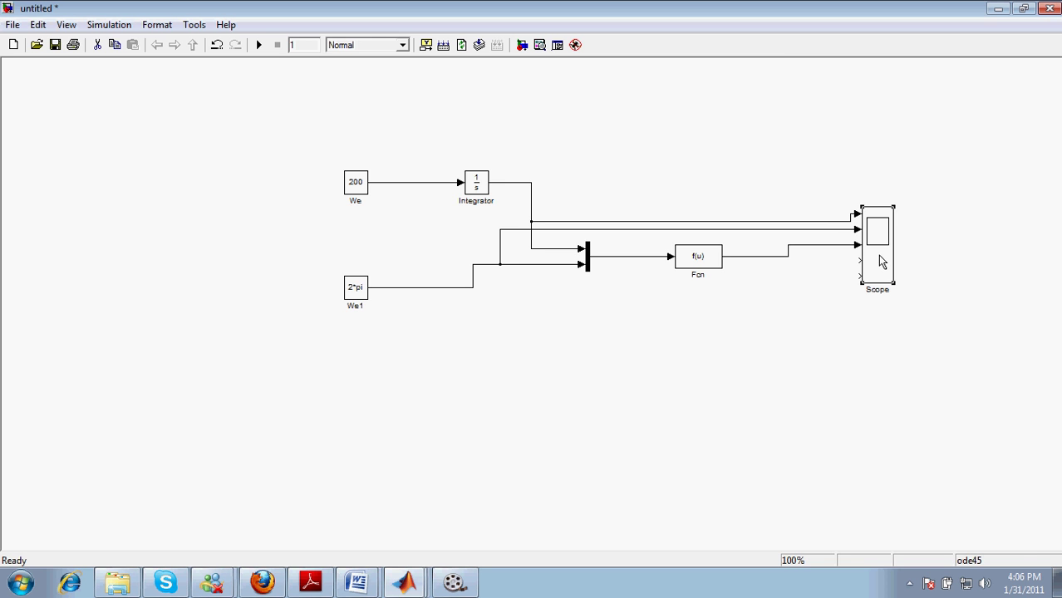
- Change the We constant to 50 and check the autoscaled Scope traces
double_click(355, 181)
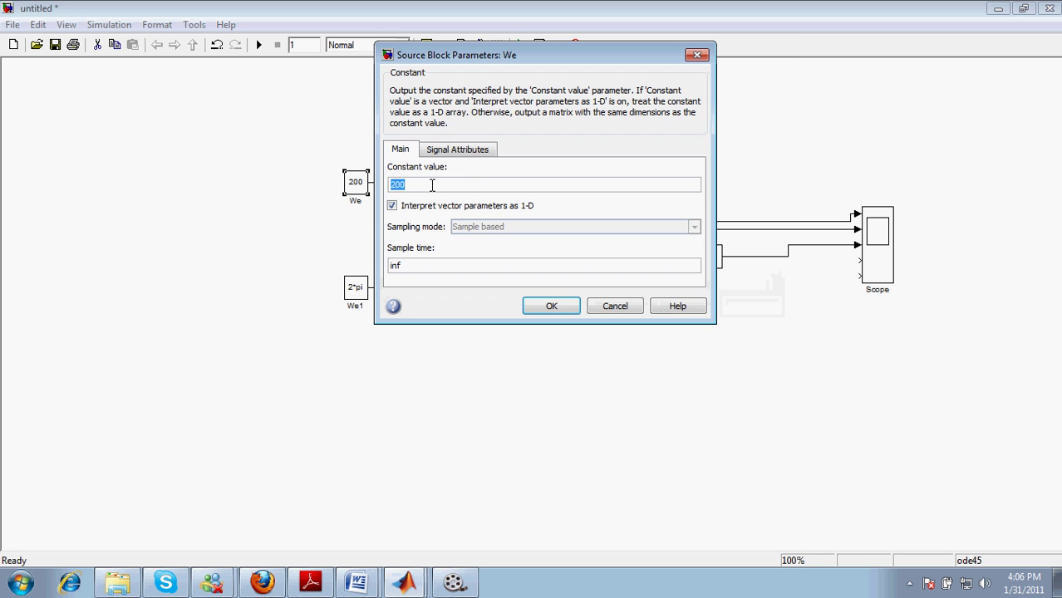
type("50")
left_click(553, 305)
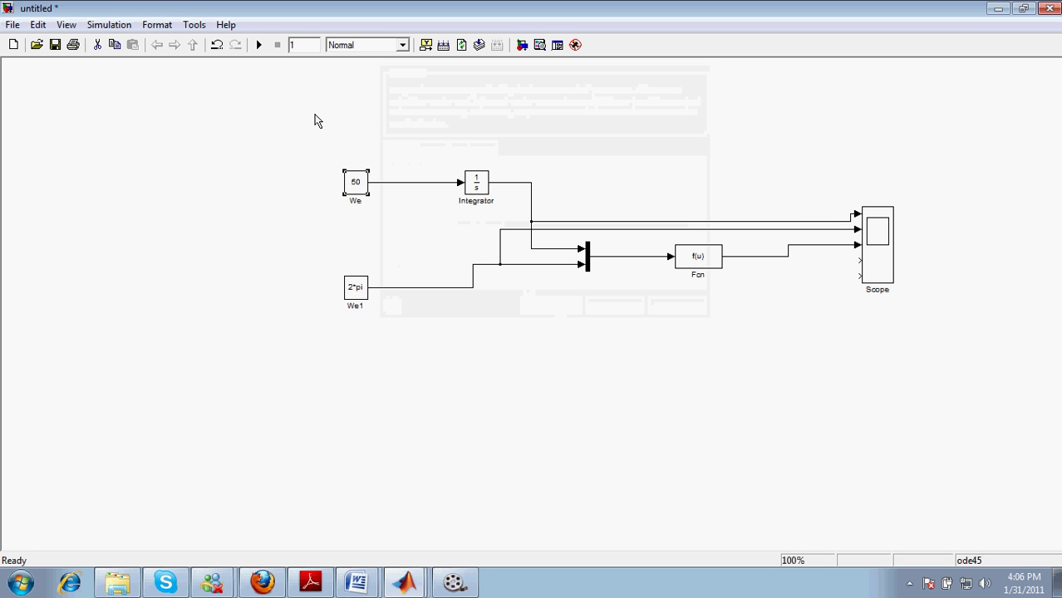
double_click(878, 273)
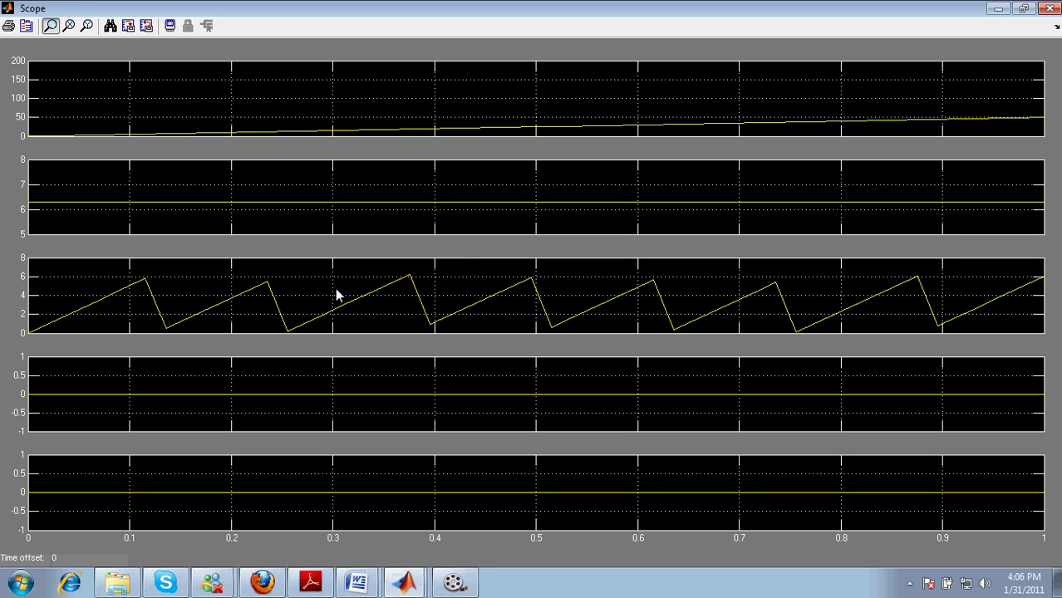
left_click(110, 26)
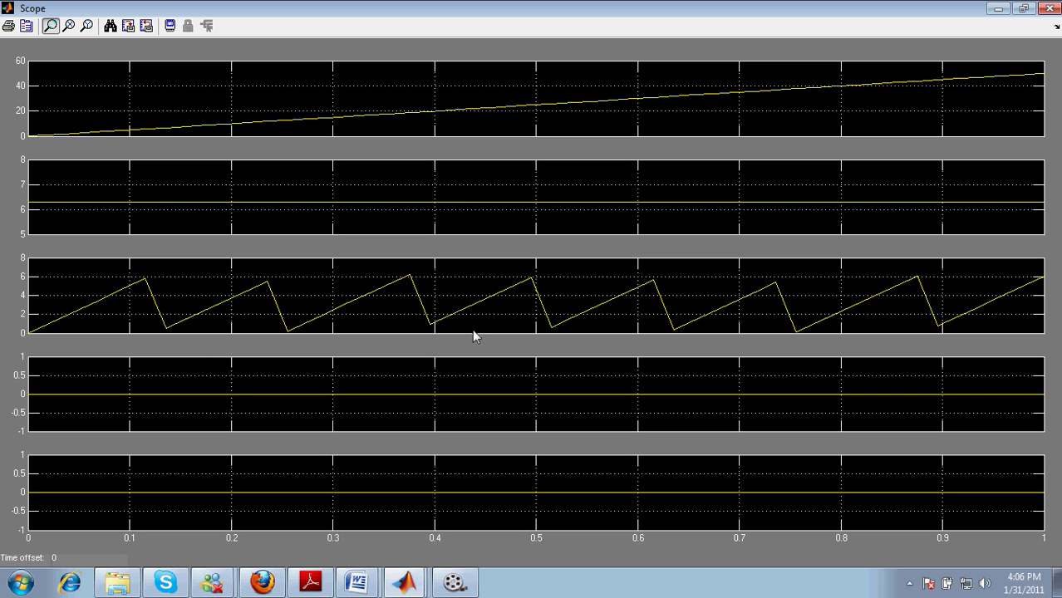
left_click(1050, 8)
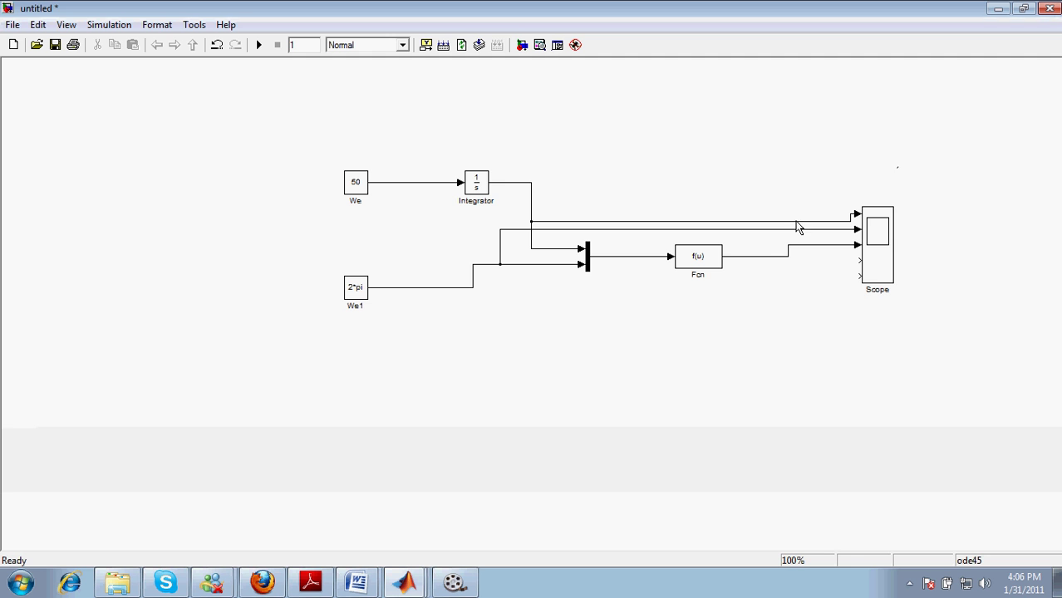
- Move the Scope block further right and review its five plots before closing them
left_click_drag(878, 275, 882, 283)
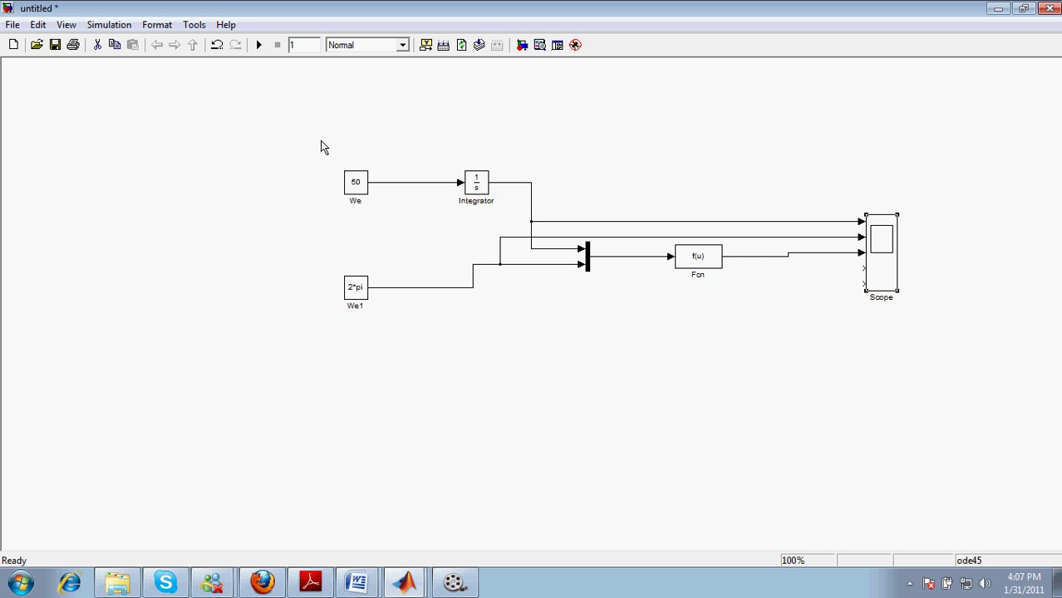
double_click(881, 264)
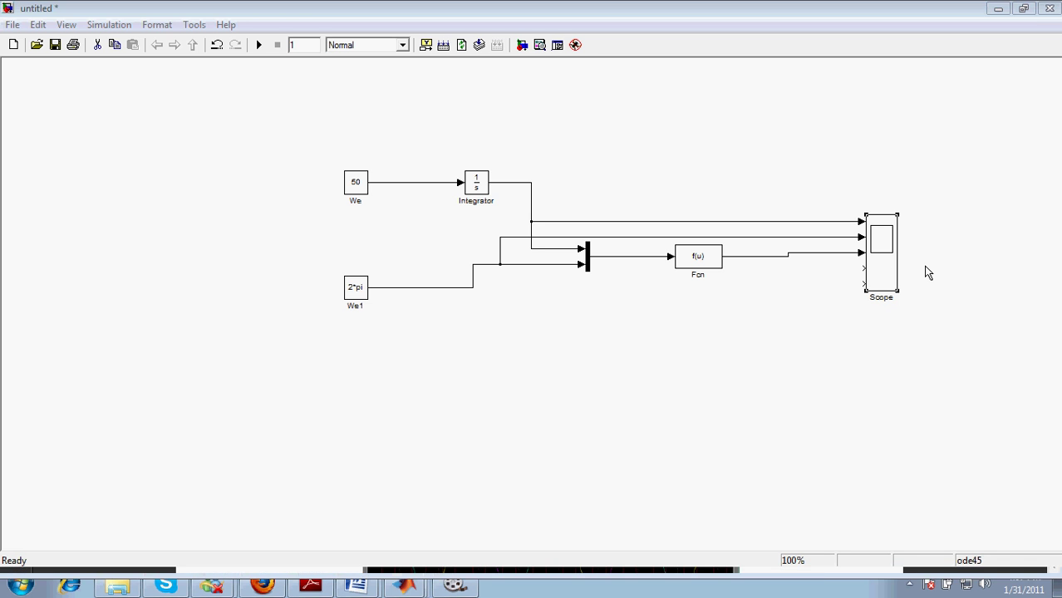
left_click_drag(929, 273, 954, 268)
double_click(955, 269)
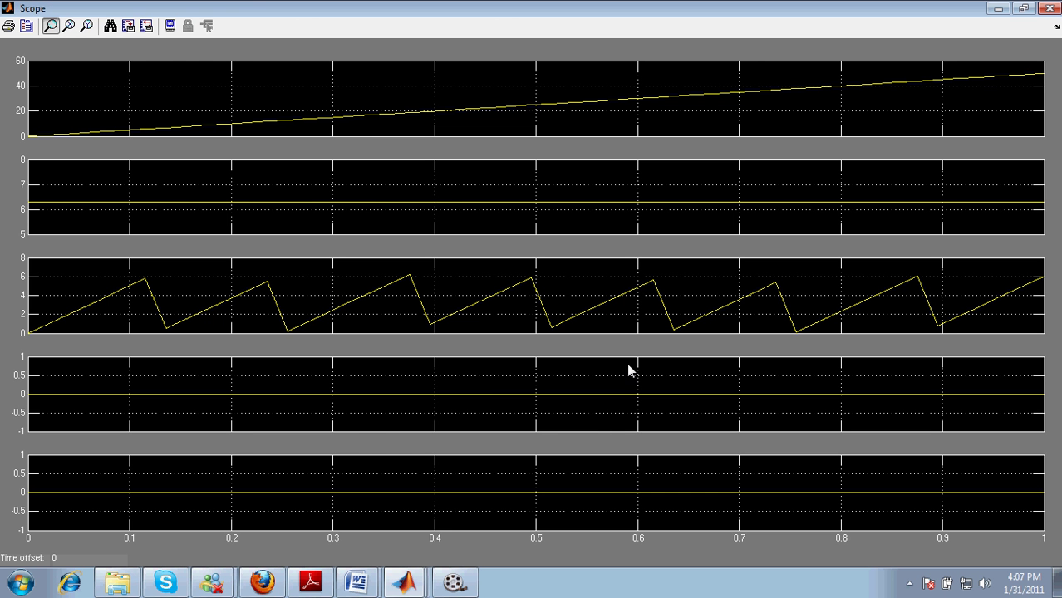
left_click(1050, 8)
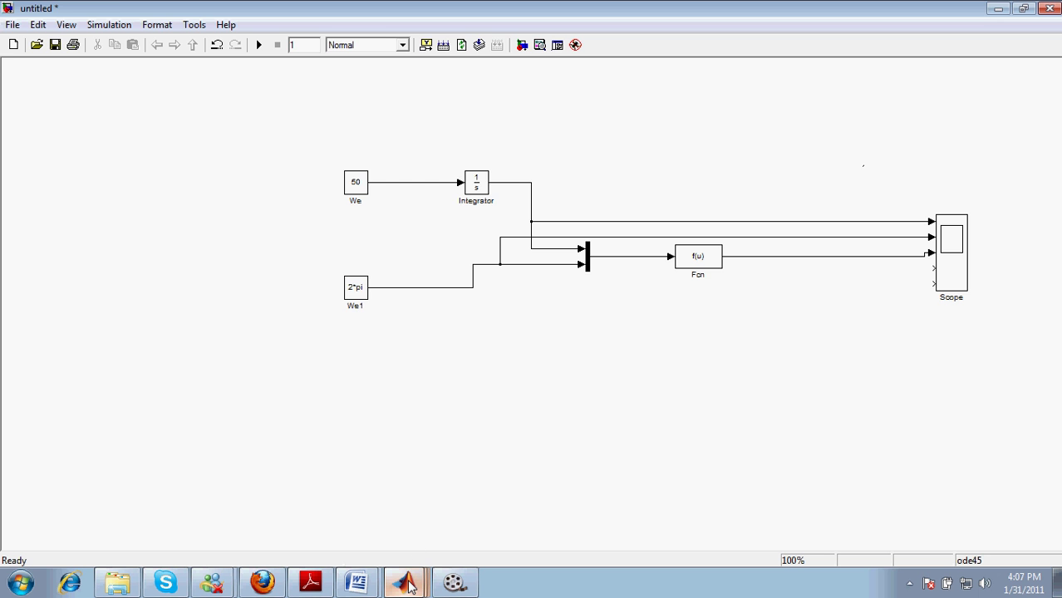
- Drag a Sum block from Commonly Used Blocks into the model below the Fcn block
left_click(522, 45)
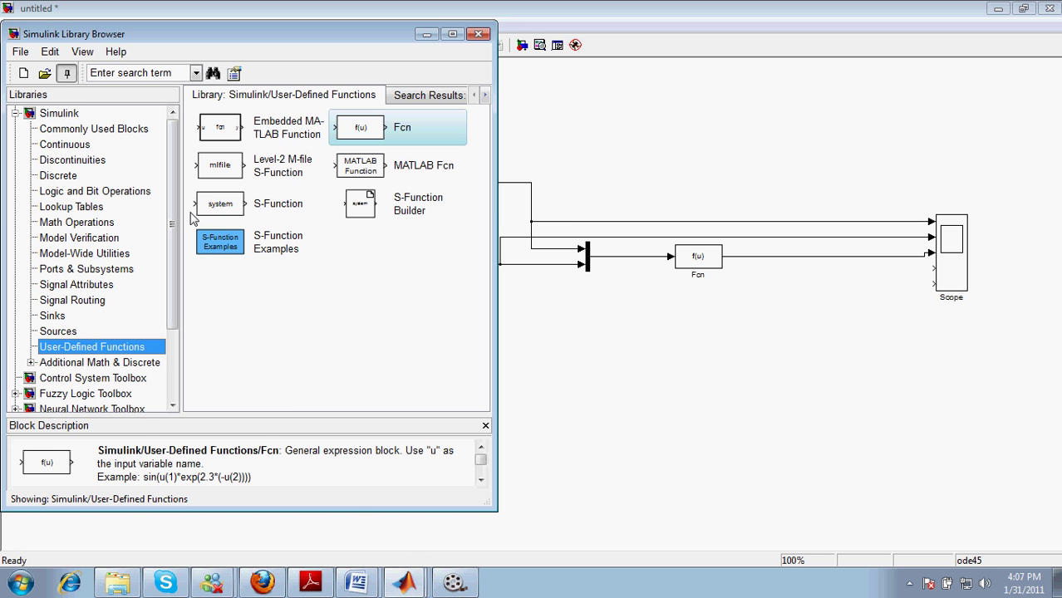
left_click(143, 129)
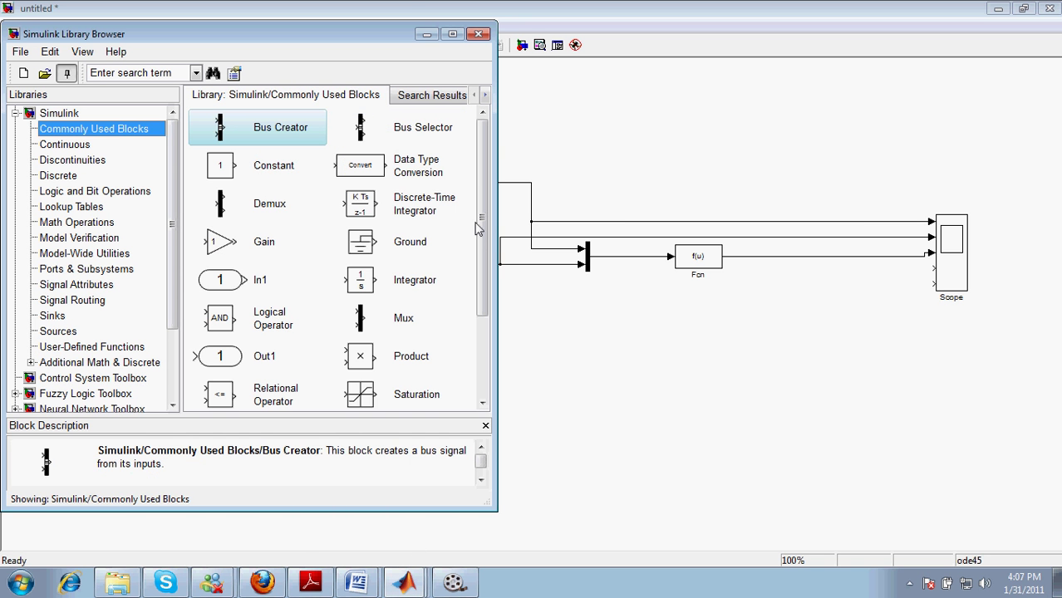
left_click_drag(487, 310, 486, 413)
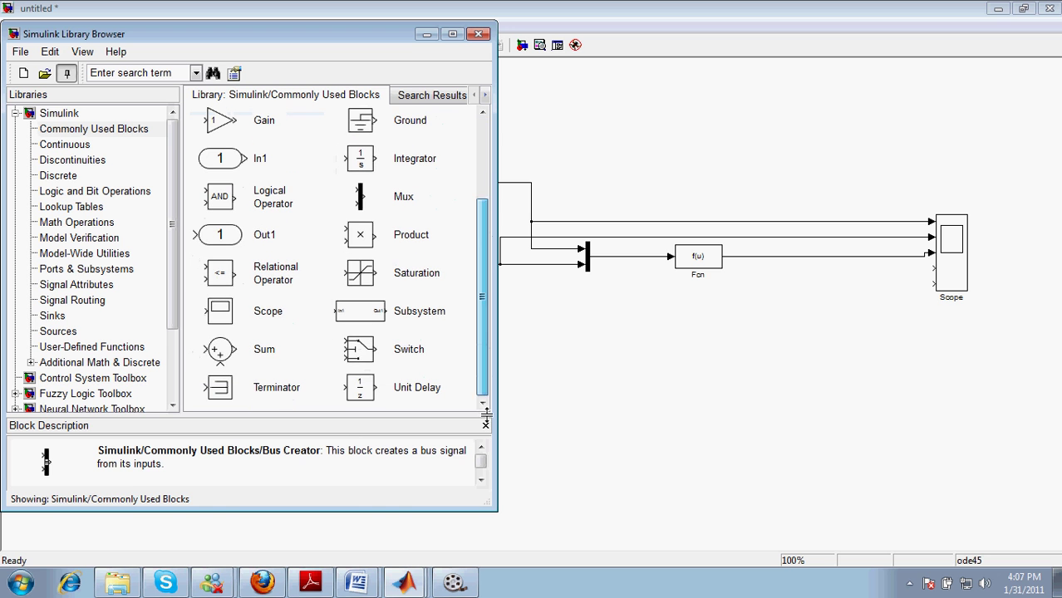
left_click(267, 352)
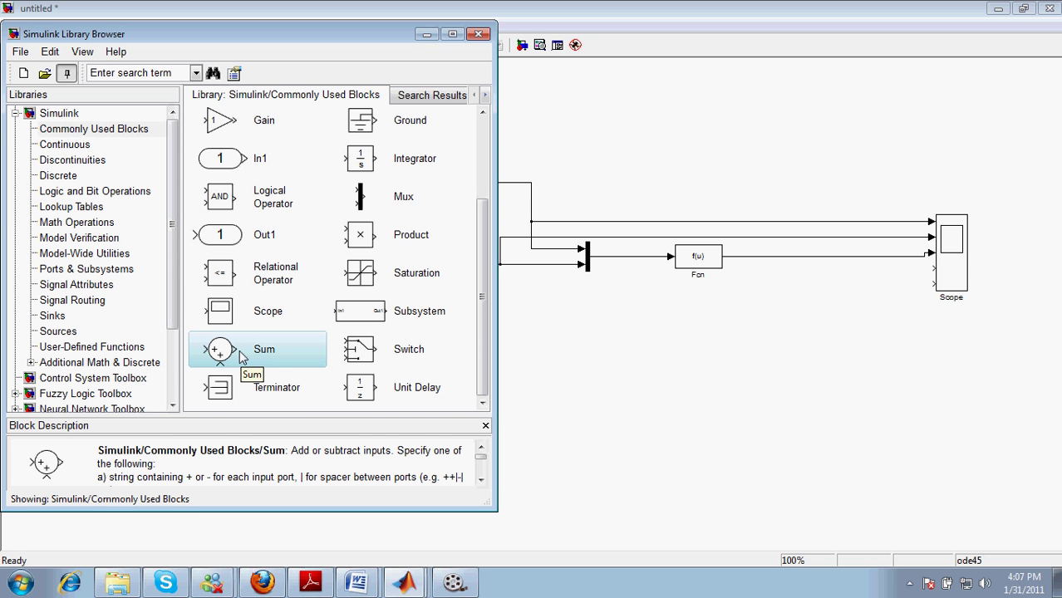
left_click_drag(241, 356, 791, 355)
- Give the Sum block a rectangular icon shape and stretch it into a tall rectangle
double_click(792, 356)
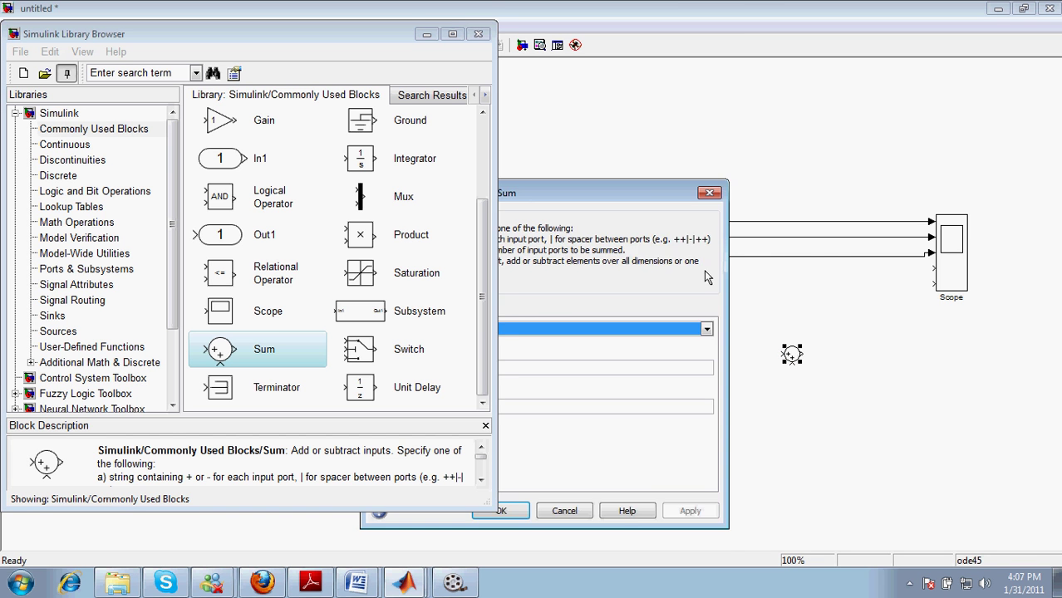
left_click_drag(646, 188, 852, 140)
left_click(749, 268)
left_click(734, 281)
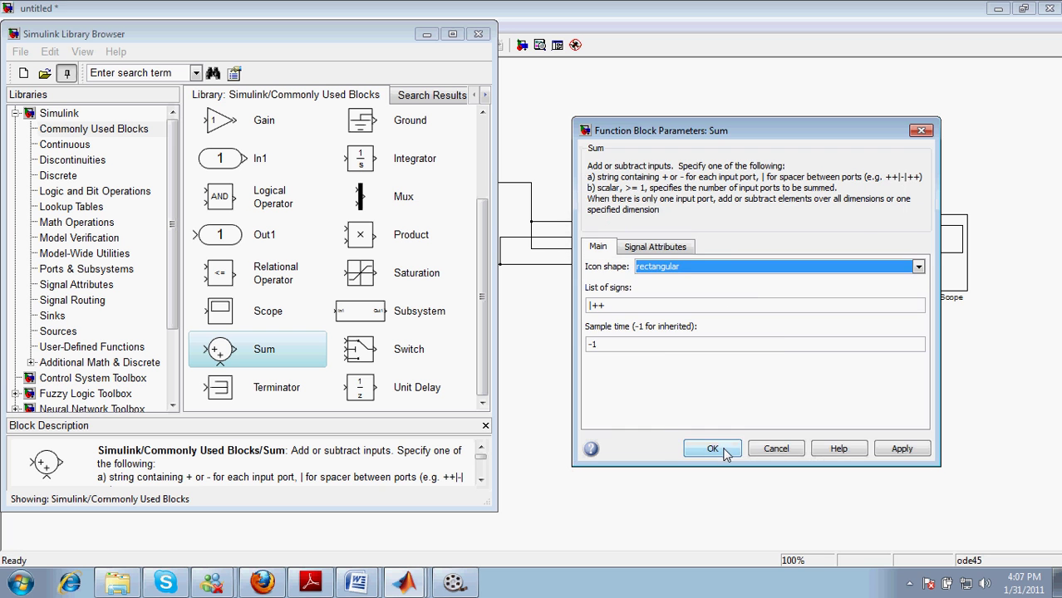
left_click(712, 449)
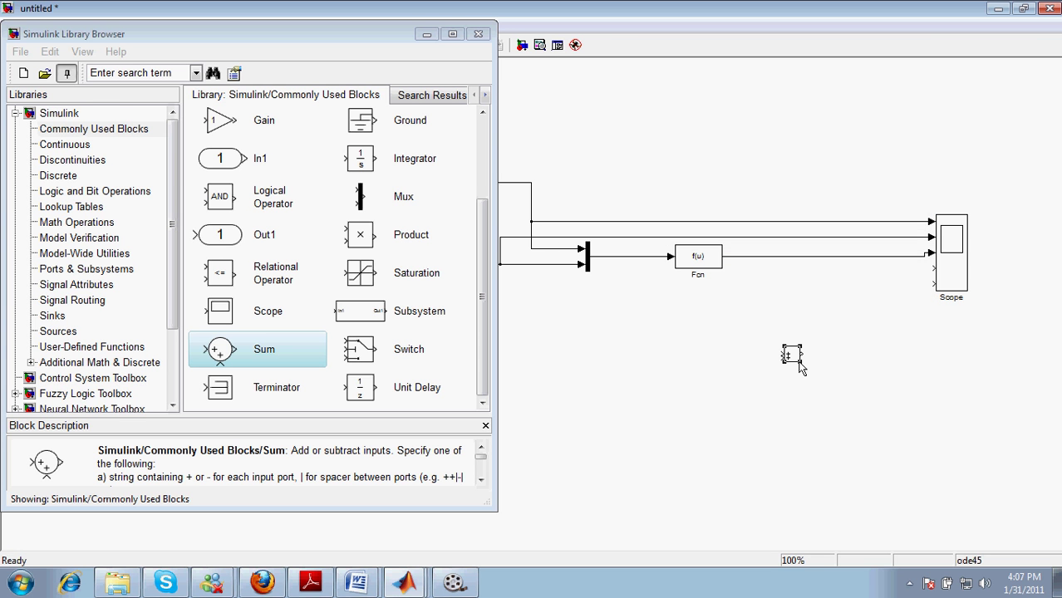
mouse_move(797, 364)
left_mouse_down()
mouse_move(813, 393)
mouse_move(785, 316)
mouse_move(745, 256)
left_mouse_up()
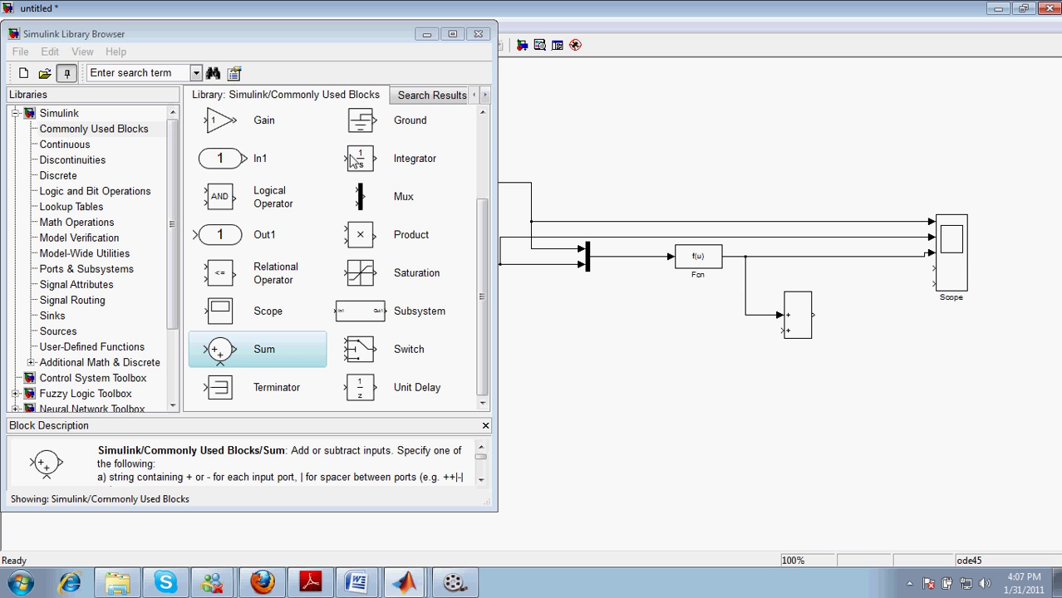
left_click(480, 150)
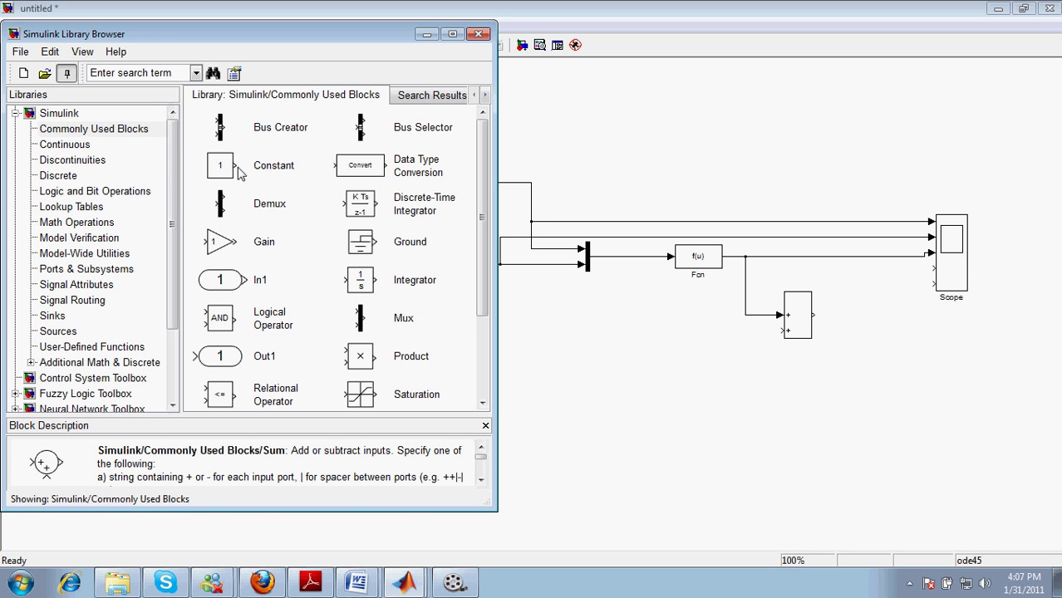
- Place a Constant block of value 1 and wire it into the Sum block's lower input
left_click_drag(242, 171, 562, 349)
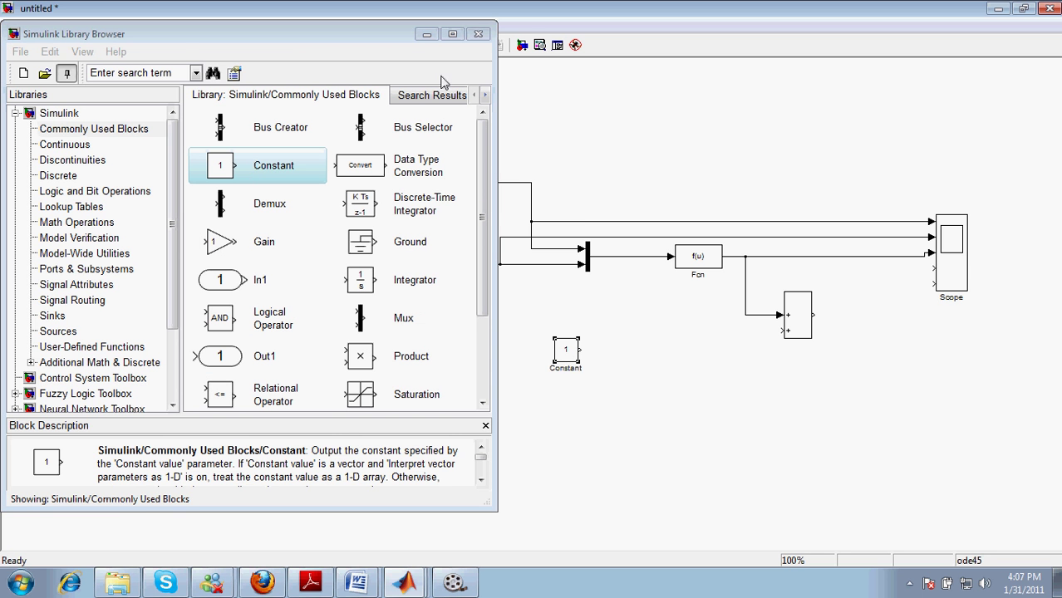
left_click(427, 34)
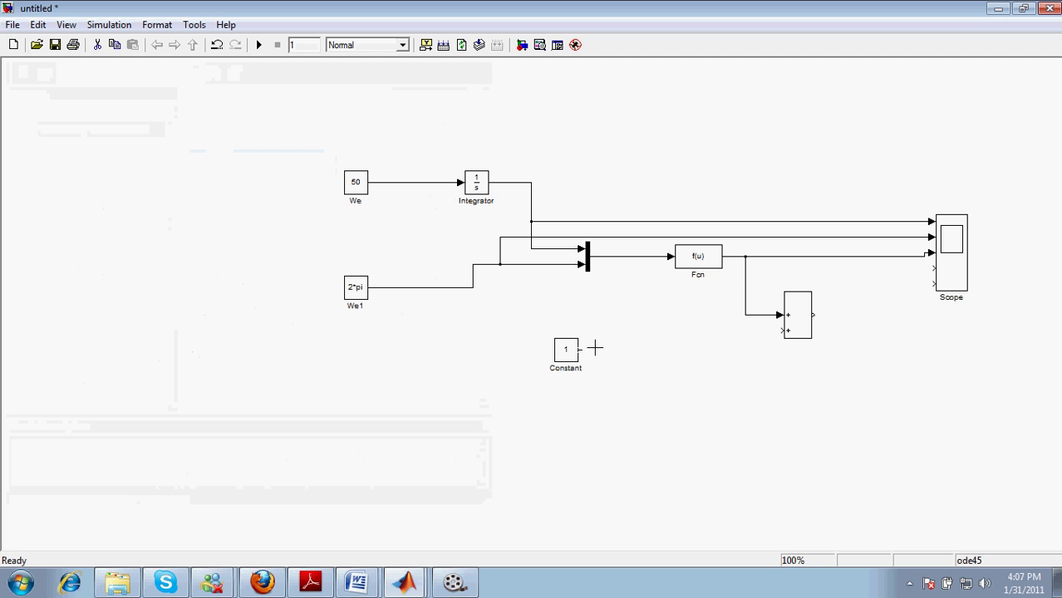
left_click(665, 344)
left_click_drag(780, 331, 580, 350)
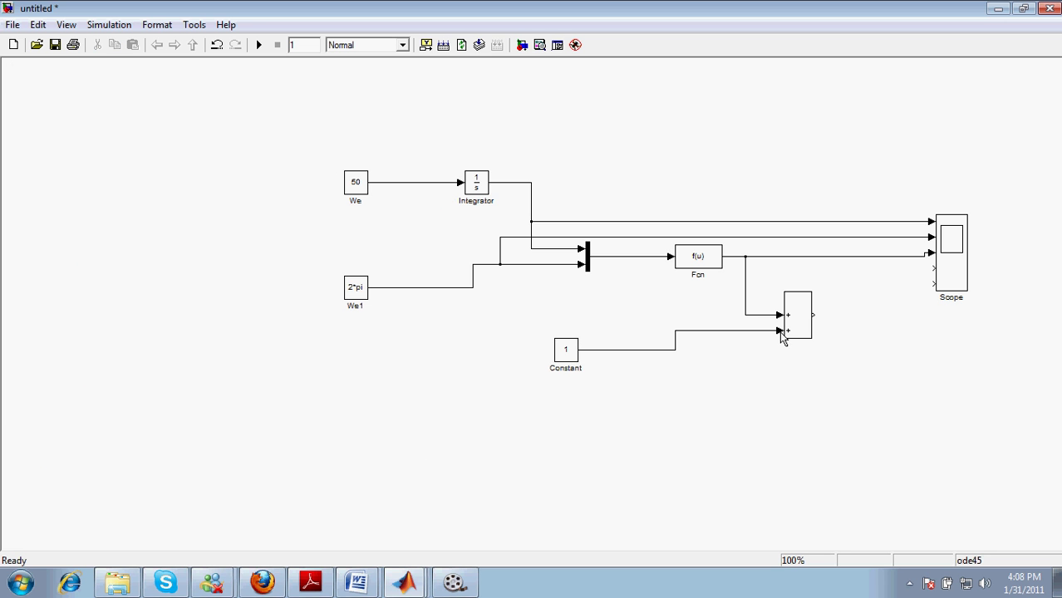
left_click(570, 346)
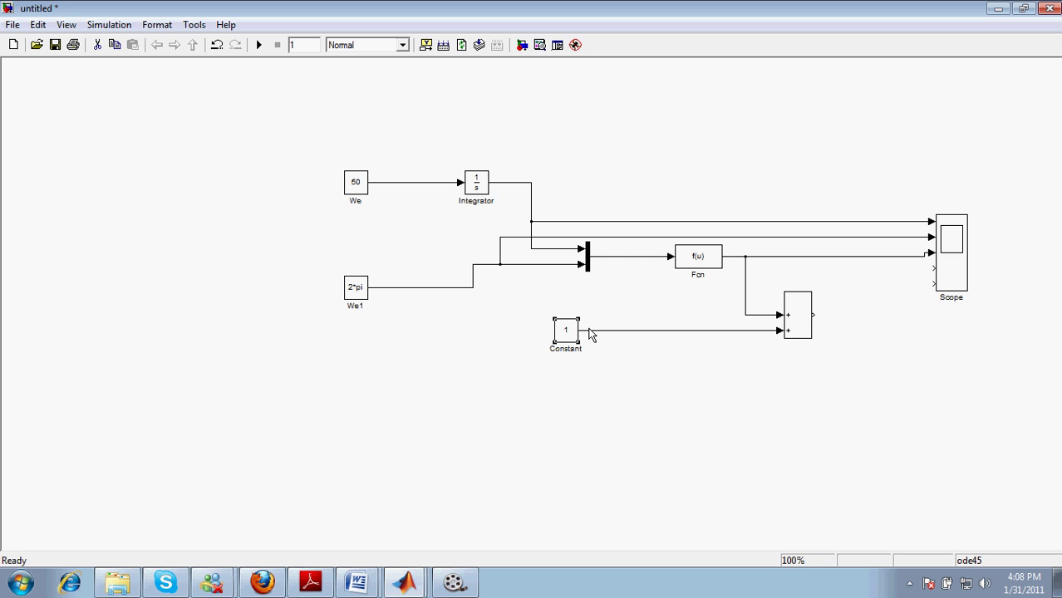
- Change the Sum block's list of signs from |++ to |+-
double_click(794, 332)
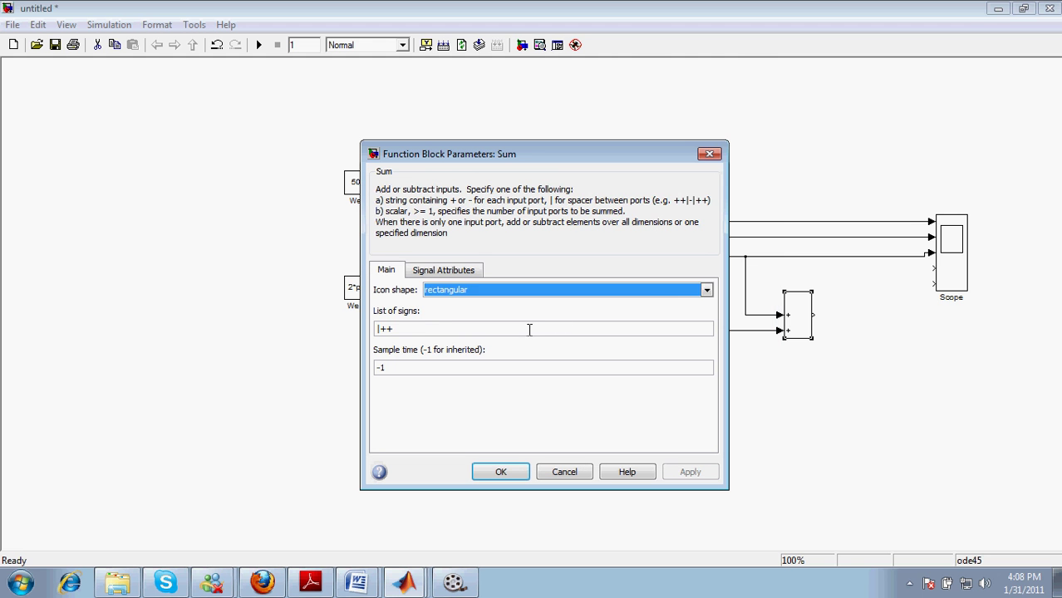
key("Tab")
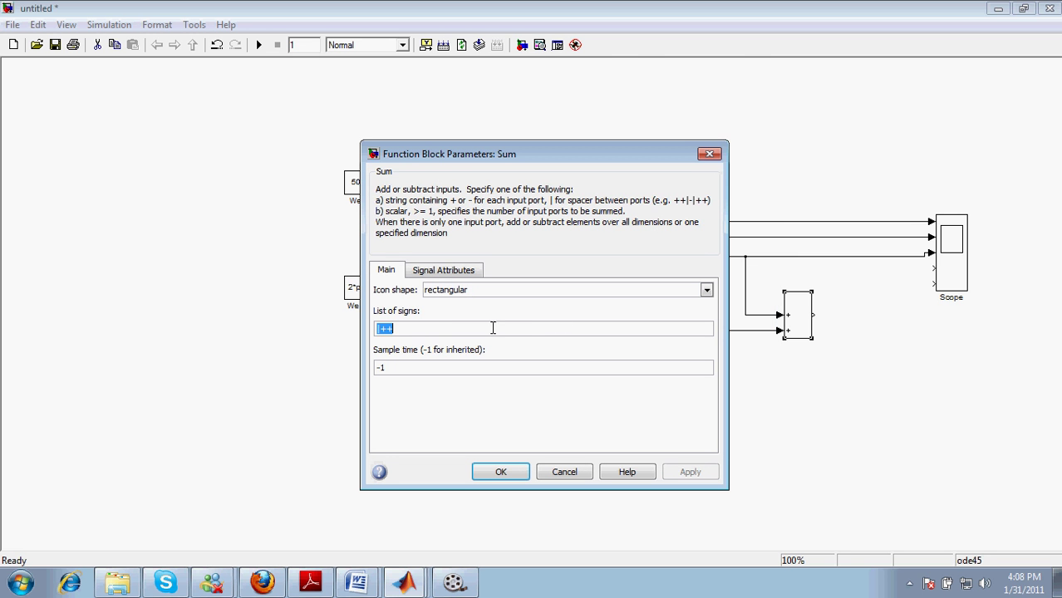
left_click(395, 329)
left_click(507, 470)
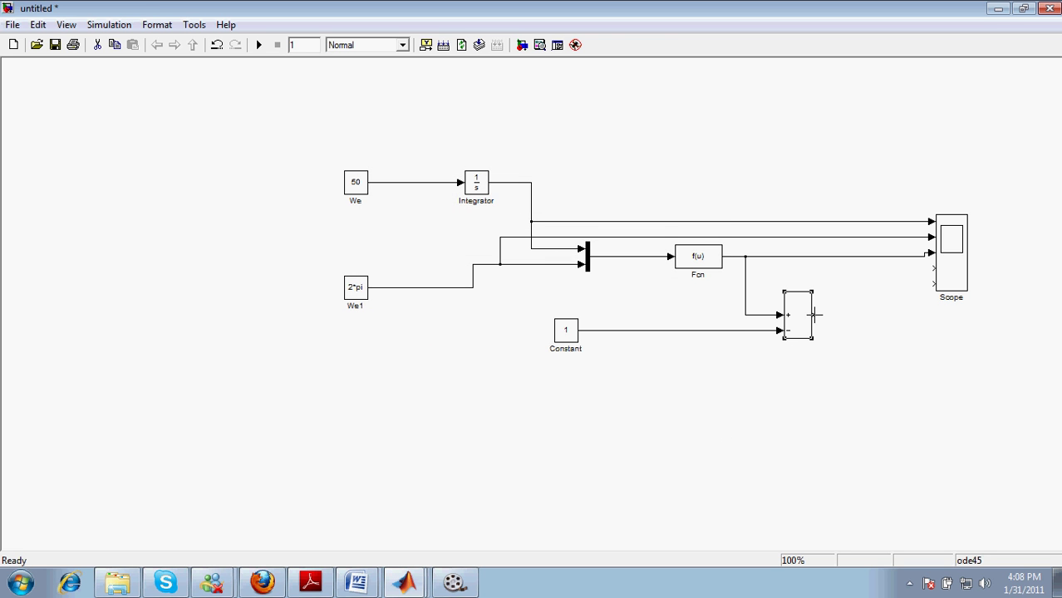
- Wire the Sum output to Scope input 4 and autoscale to check the sawtooth shifted down by 1
left_click_drag(814, 314, 929, 267)
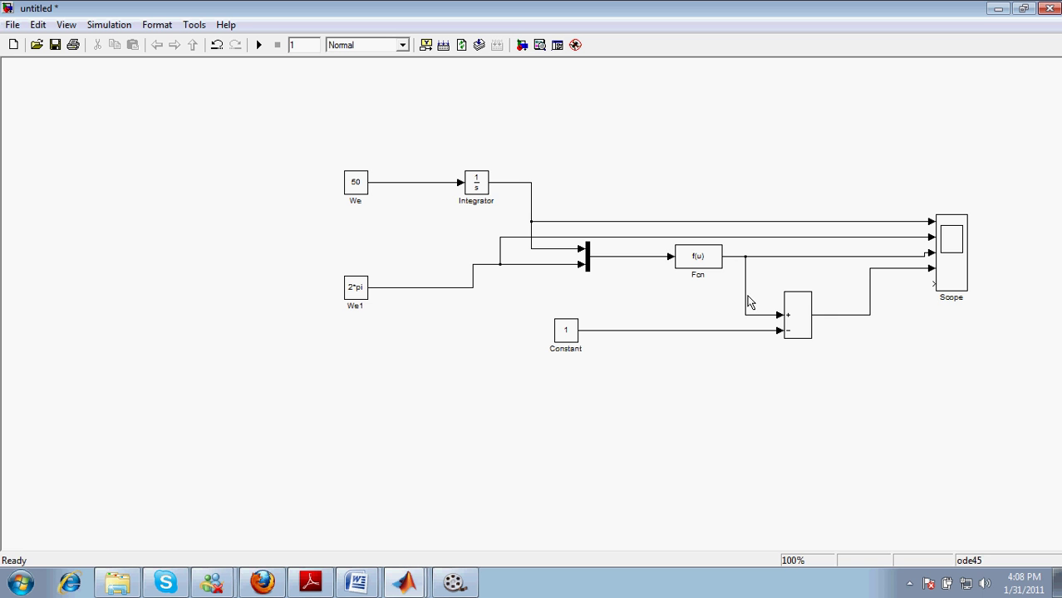
double_click(958, 282)
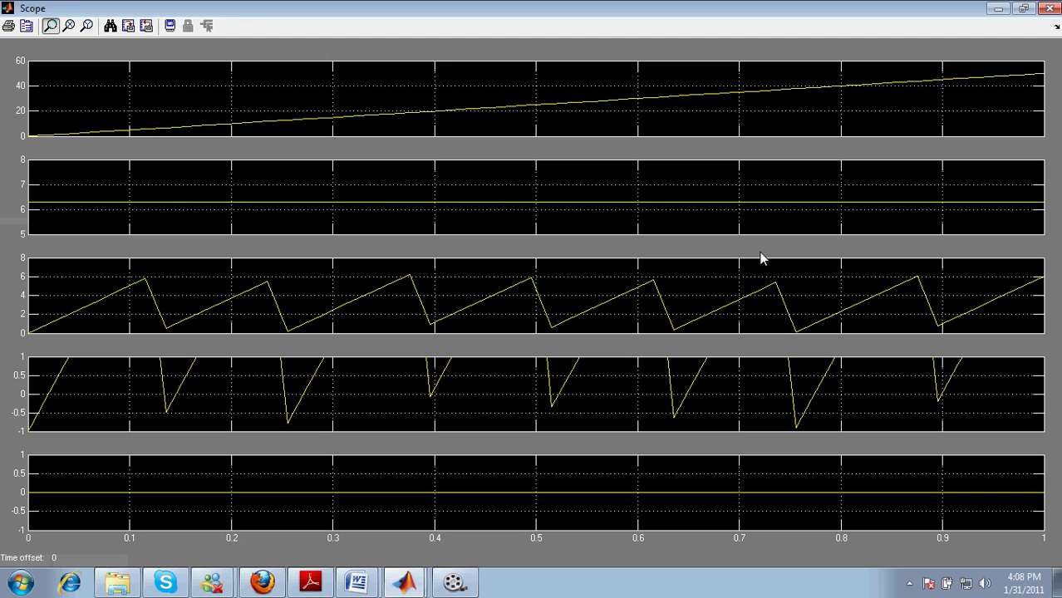
left_click(110, 27)
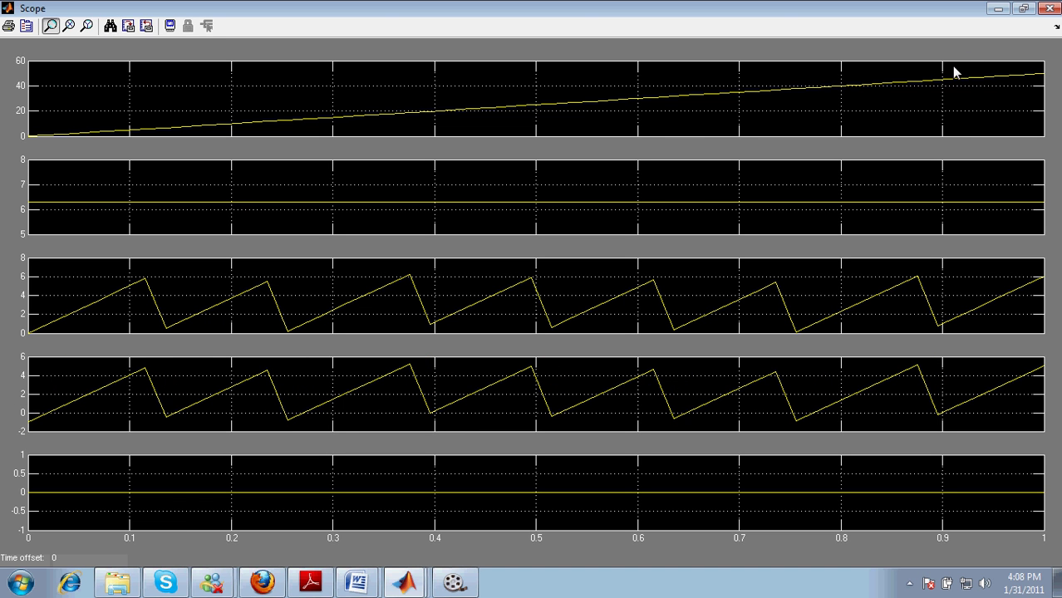
left_click(1051, 9)
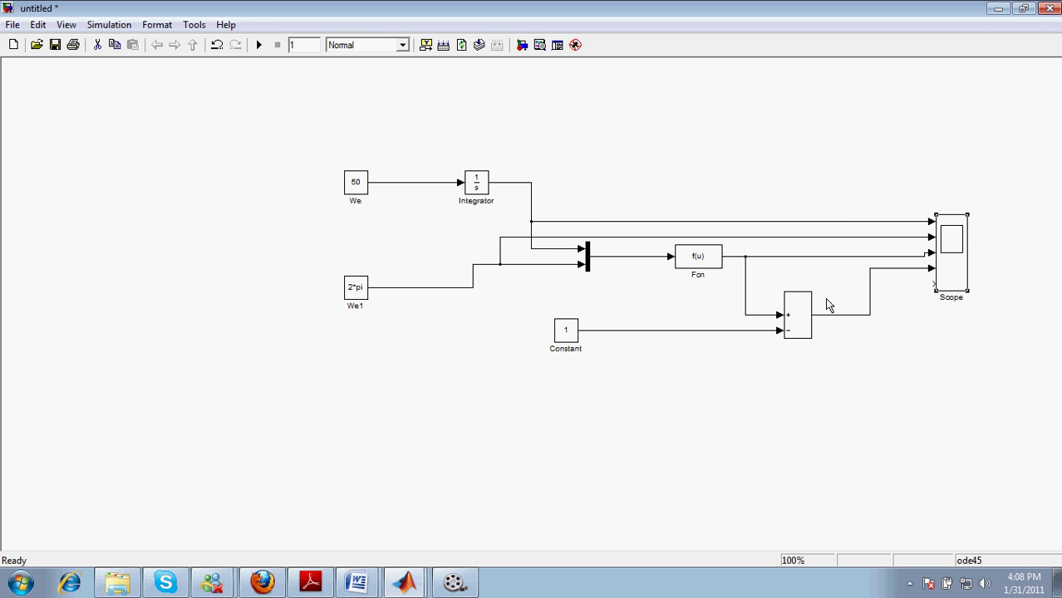
- Search the library for 'sign' and drop the Sign block into the model below the Scope
left_click(522, 45)
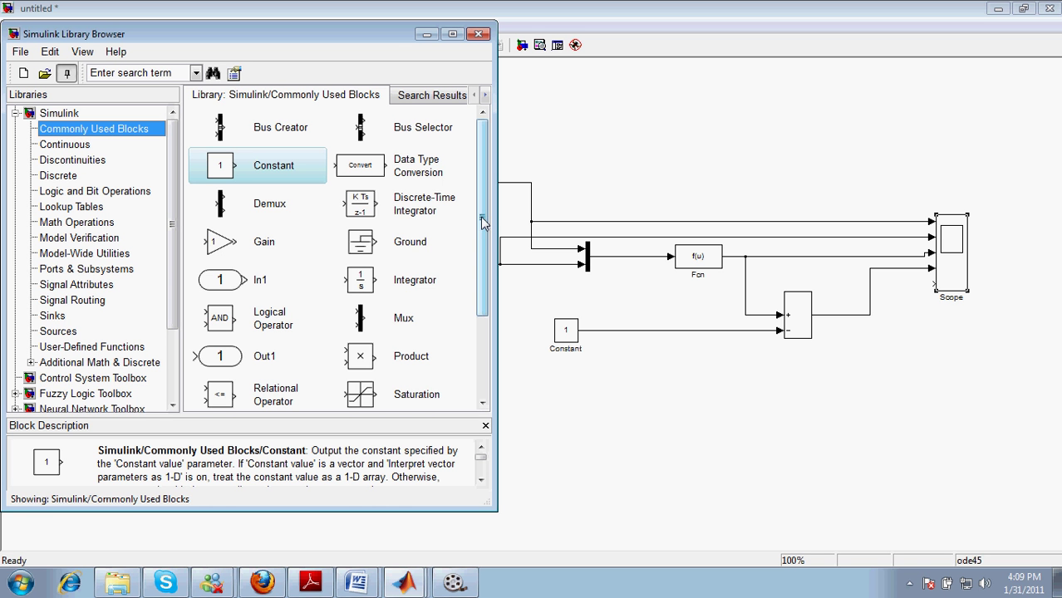
left_click_drag(486, 218, 485, 331)
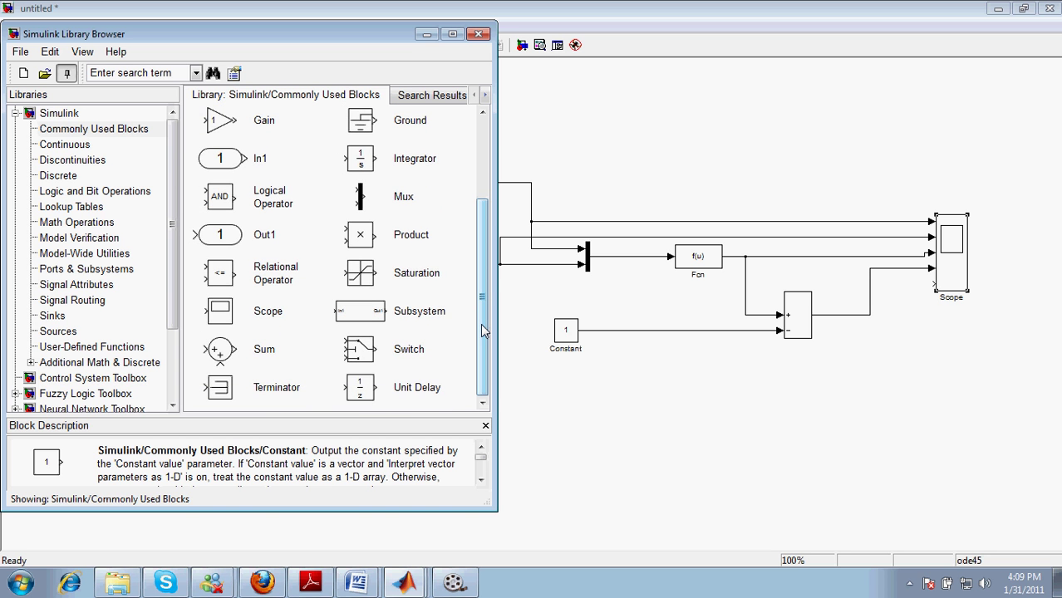
mouse_move(482, 326)
left_mouse_down()
mouse_move(466, 217)
mouse_move(481, 225)
mouse_move(477, 344)
left_mouse_up()
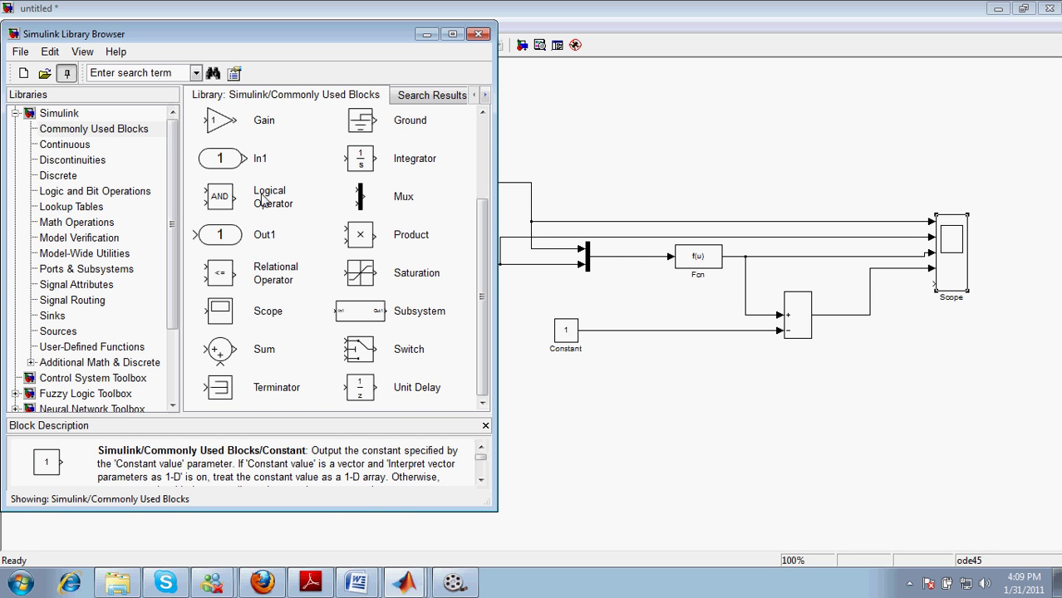
left_click(133, 73)
type("sign")
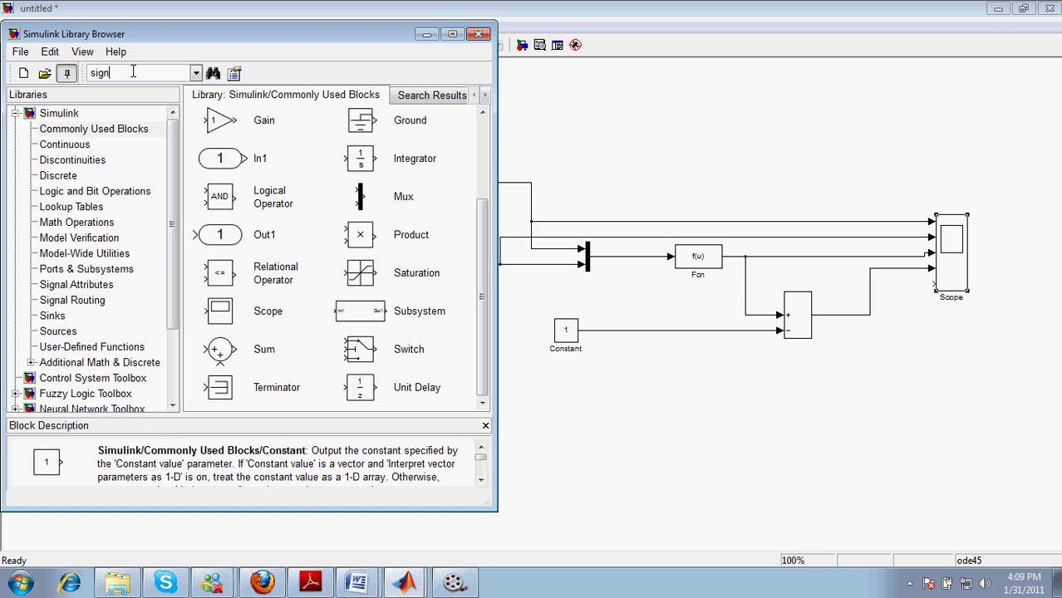
key("Return")
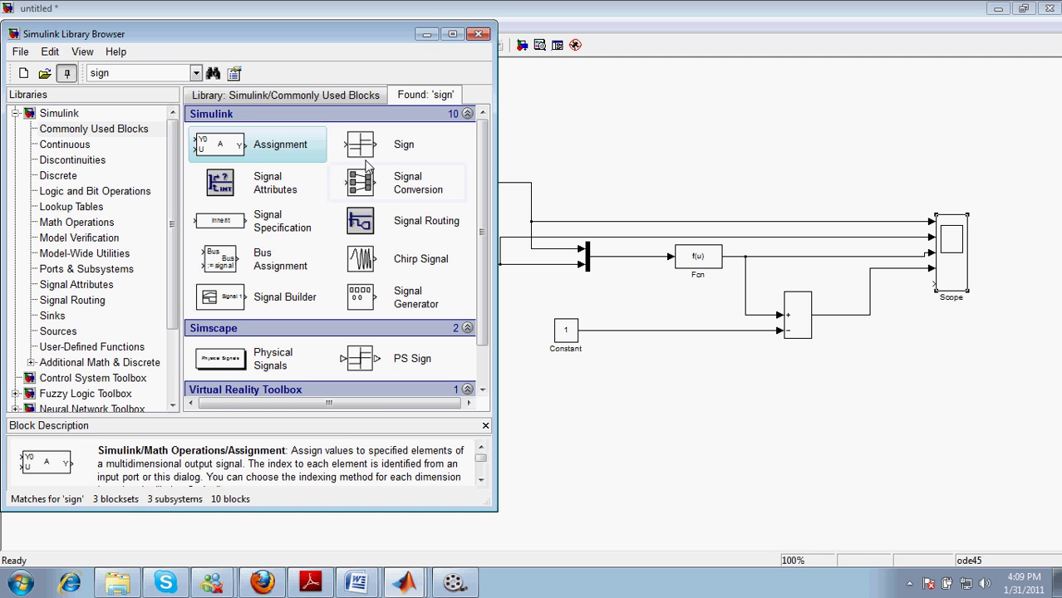
left_click(378, 151)
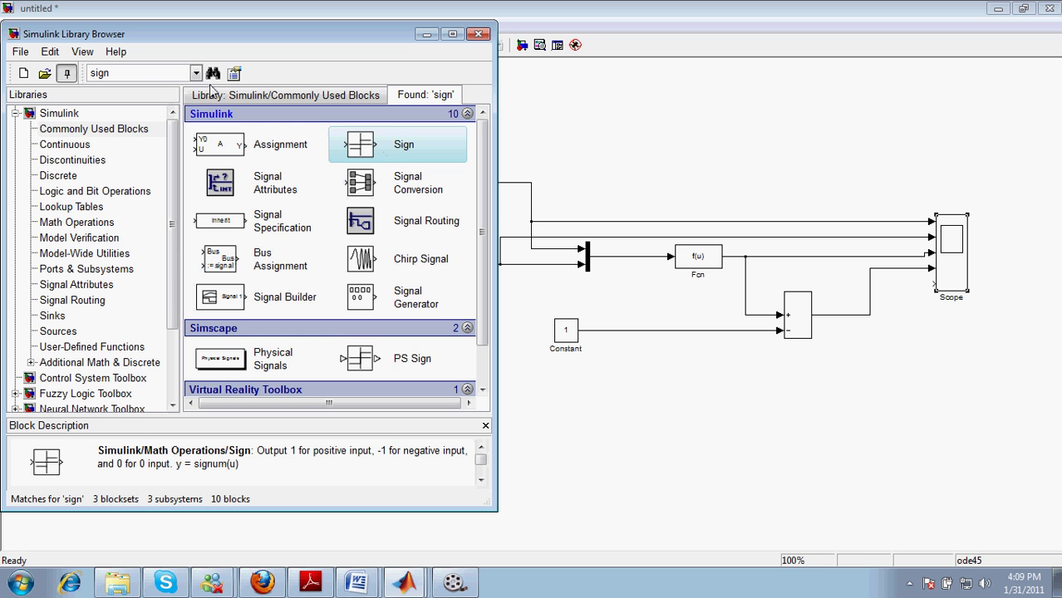
double_click(99, 74)
left_click_drag(380, 146, 870, 380)
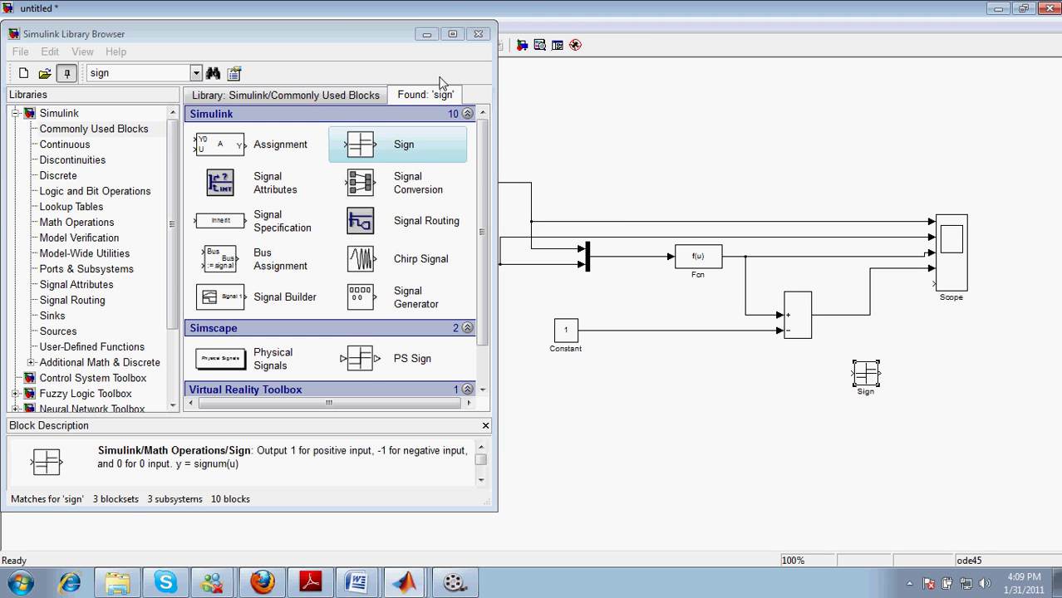
left_click(426, 34)
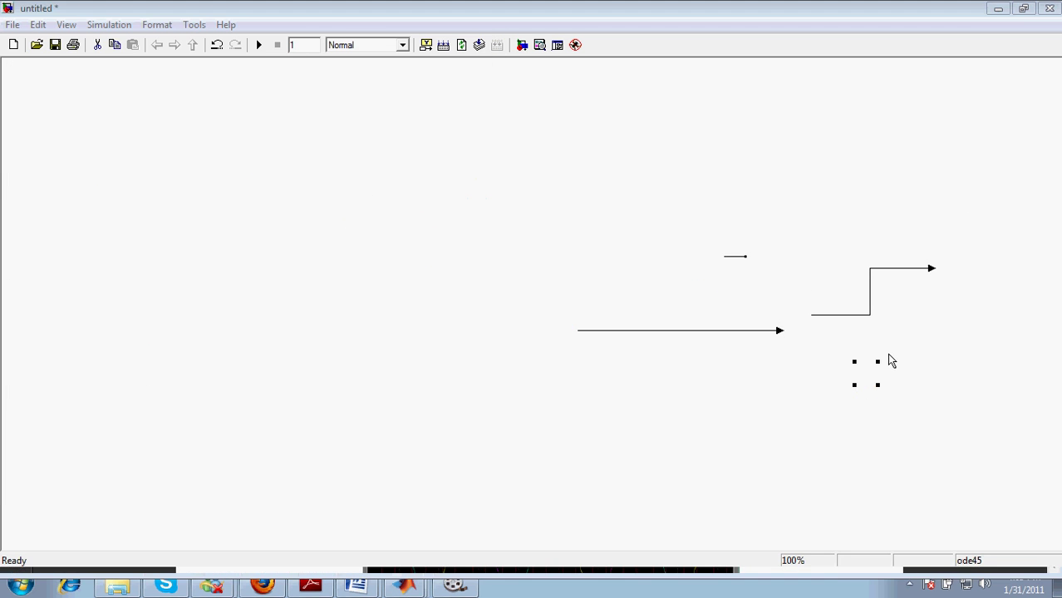
- Route the subtractor through the Sign block into Scope input 5 and run the model to view the pulses
left_click_drag(869, 374, 835, 315)
mouse_move(906, 343)
left_mouse_down()
mouse_move(932, 285)
mouse_move(986, 280)
left_mouse_up()
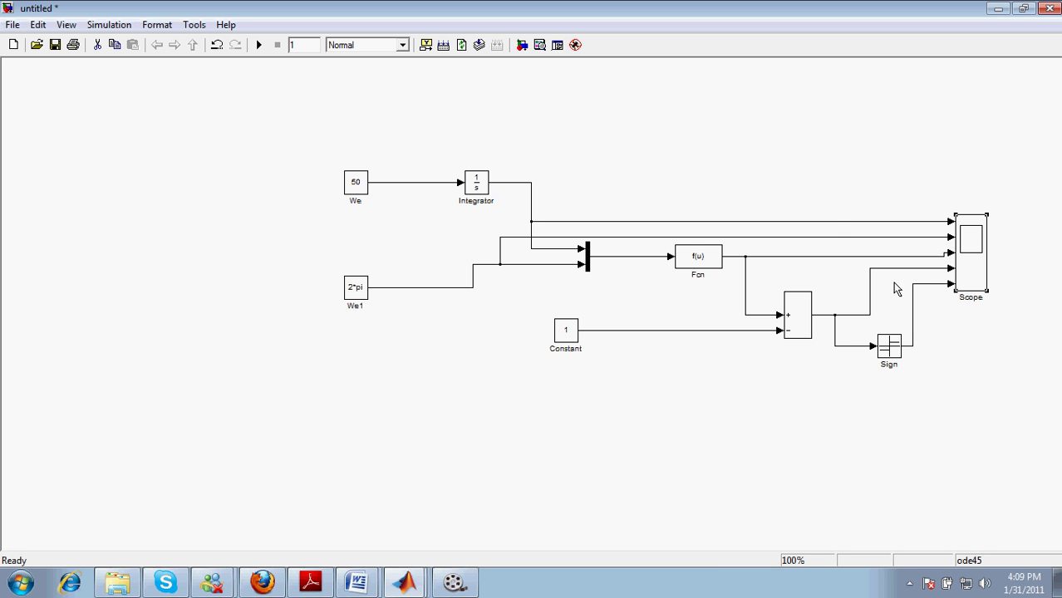
left_click(264, 39)
double_click(965, 270)
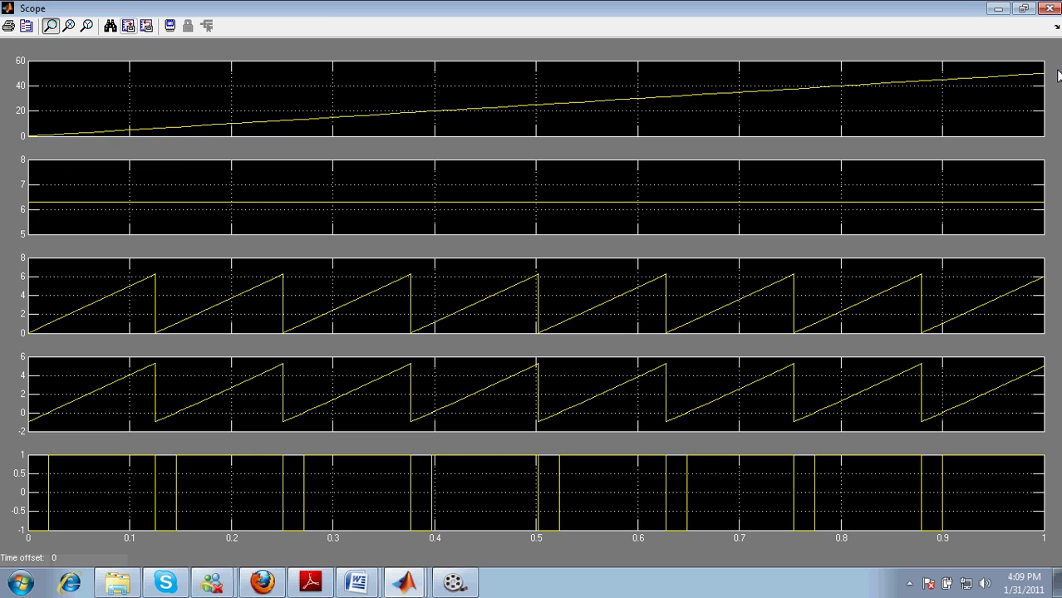
left_click(998, 8)
double_click(562, 330)
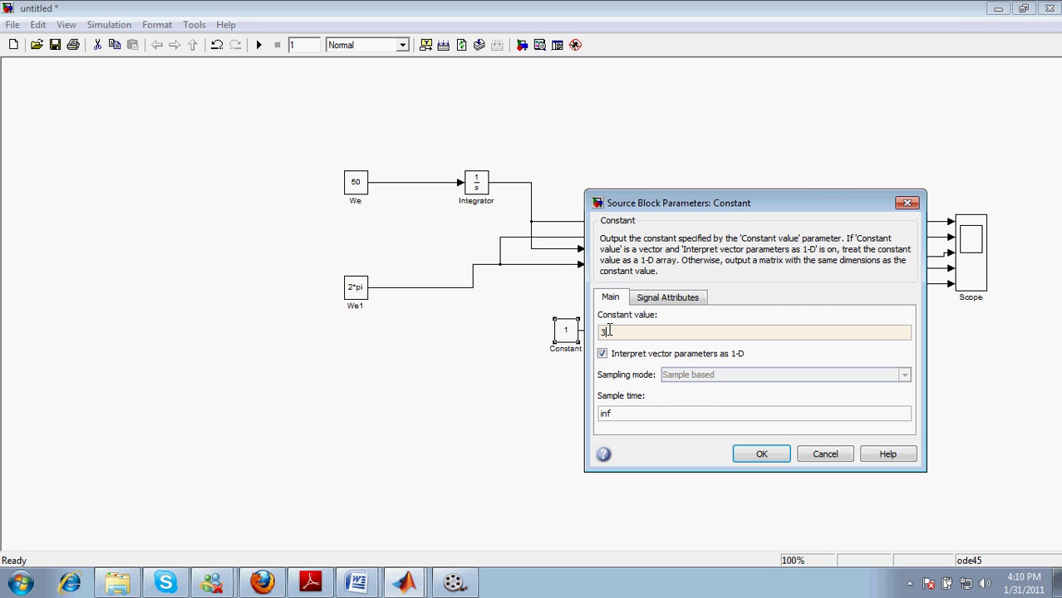
- Set the Constant value to 3, rerun, and view the narrower pulses on the Scope
left_click(762, 454)
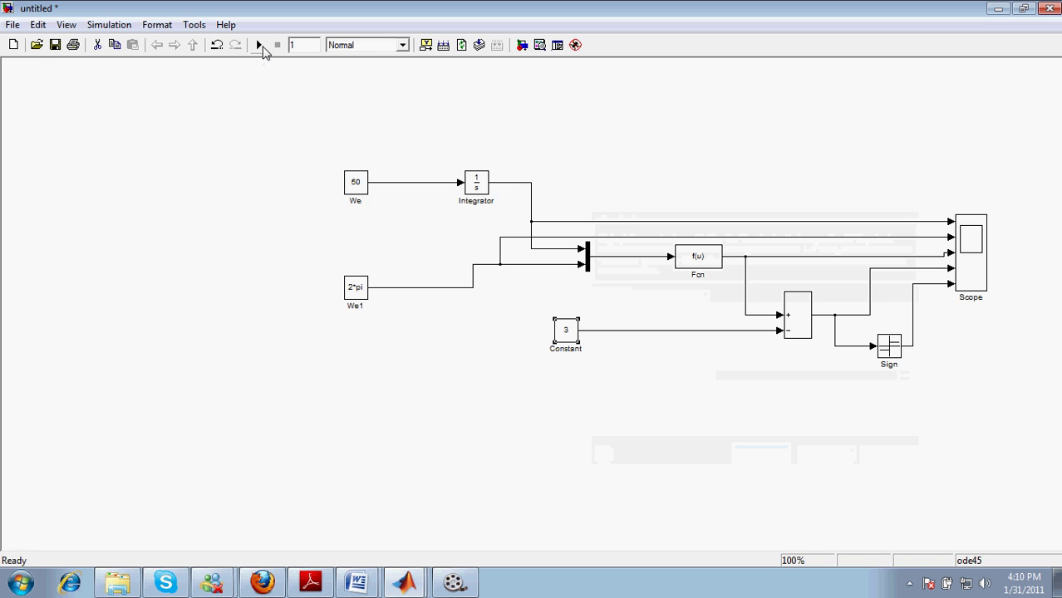
left_click(258, 45)
double_click(976, 282)
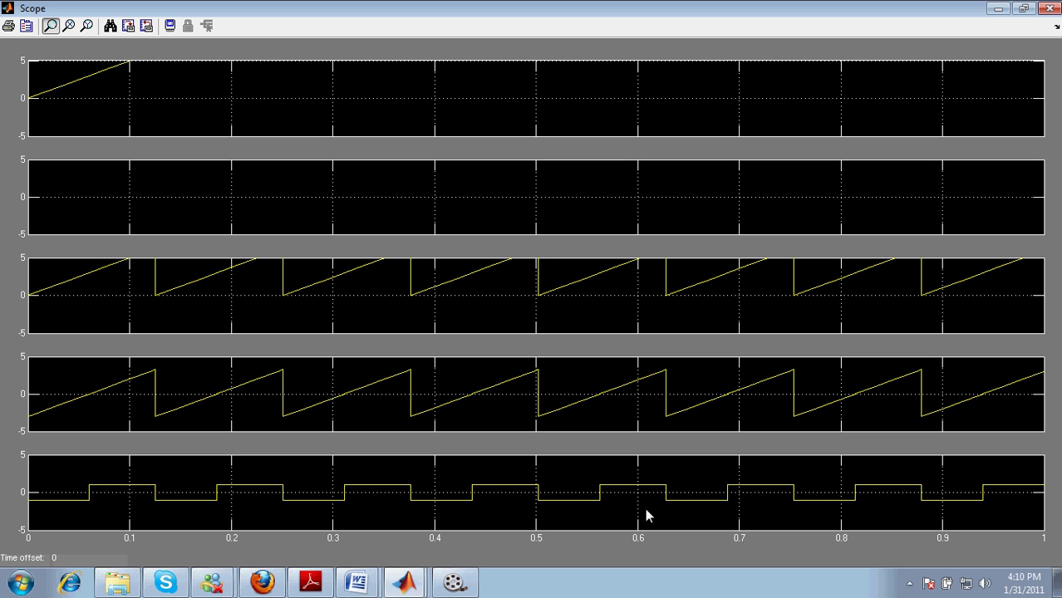
- Set the fifth Scope axis range to Y-min -1 and Y-max 1.1, then close the Scope
right_click(490, 474)
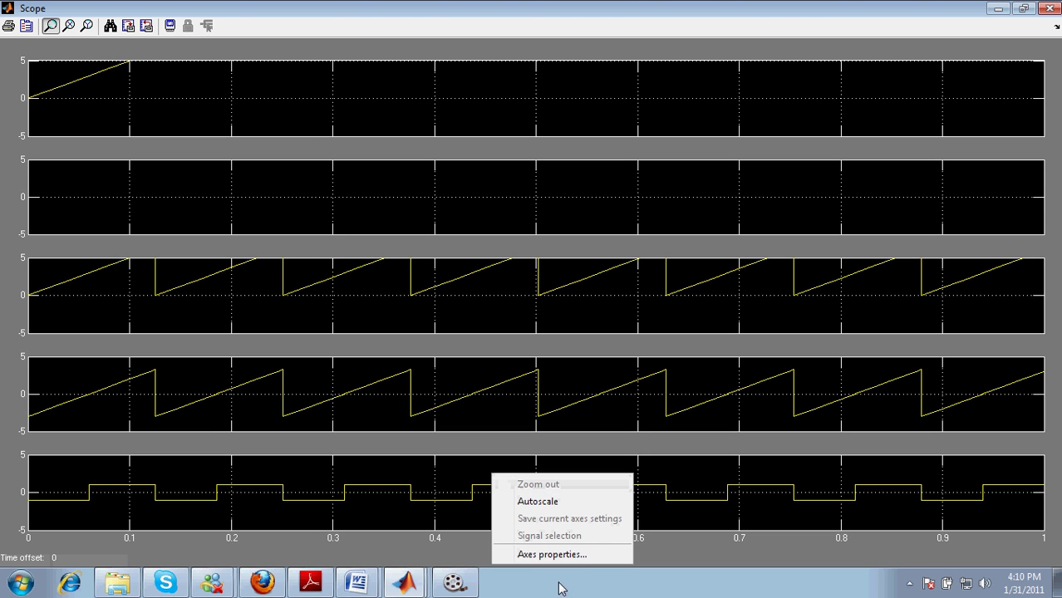
left_click(586, 554)
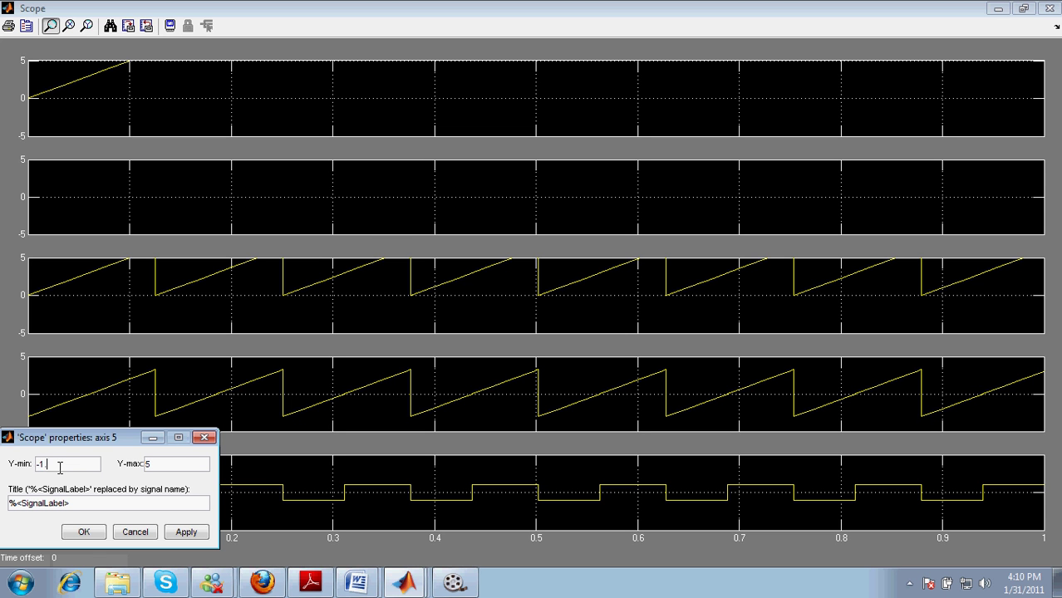
key("Tab")
type("1.1")
left_click(93, 532)
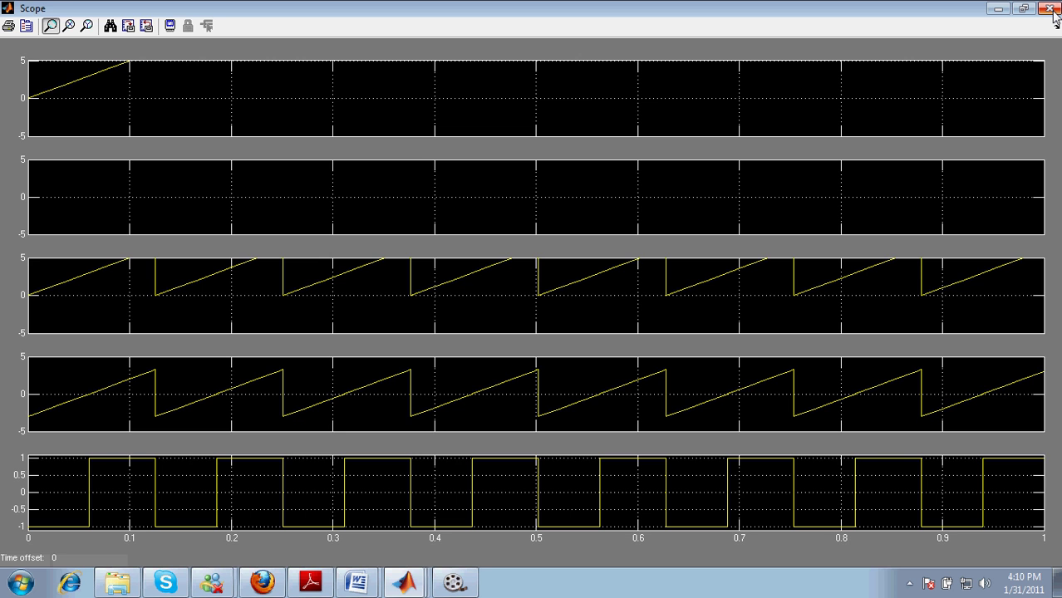
left_click(1050, 7)
- Change the Constant to 5, rerun, and view the even narrower pulses on the Scope
double_click(565, 328)
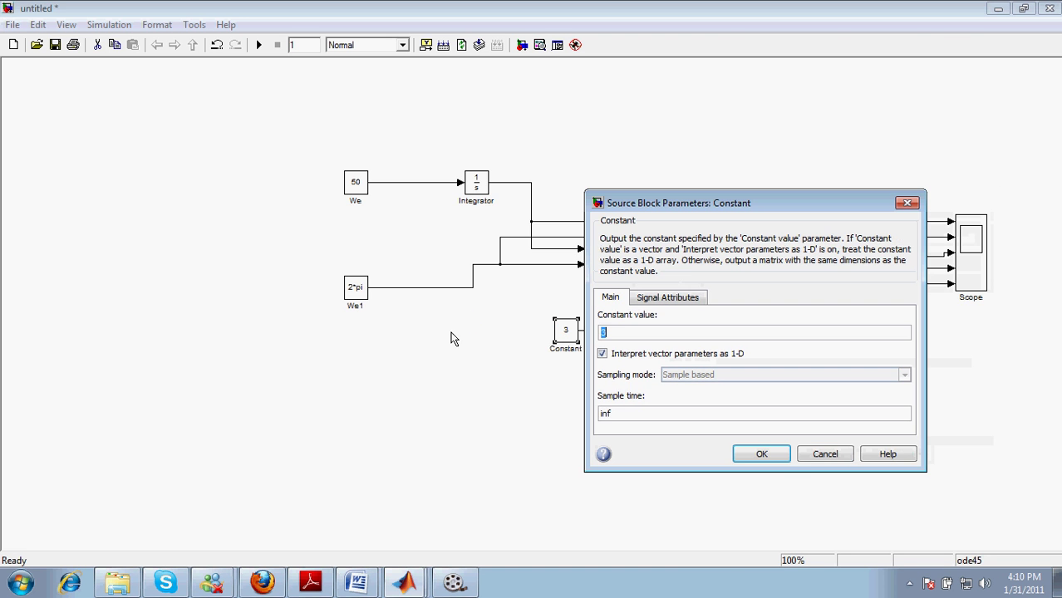
type("5")
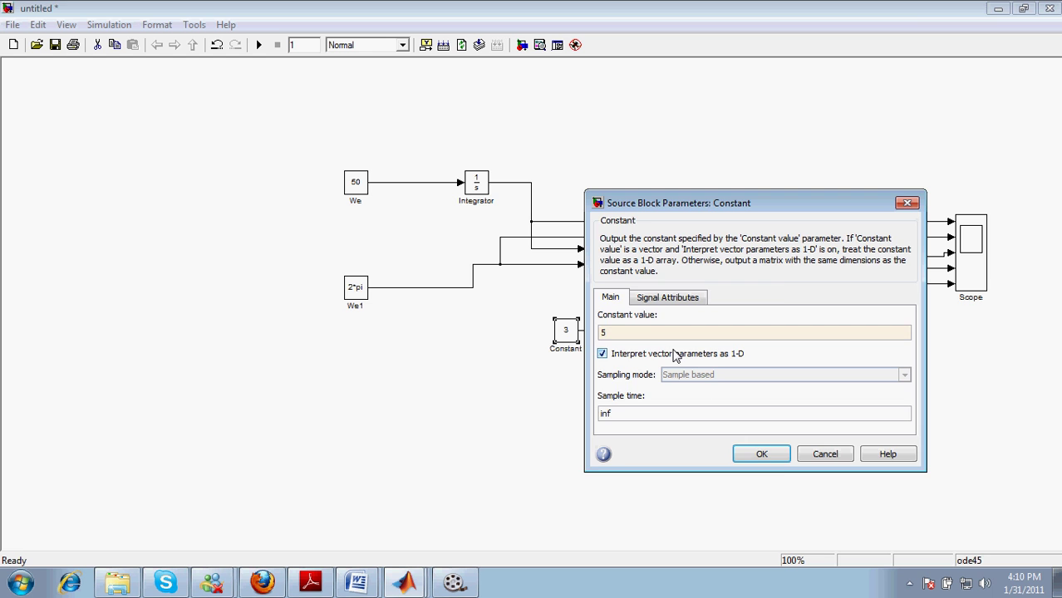
left_click(760, 453)
left_click(259, 45)
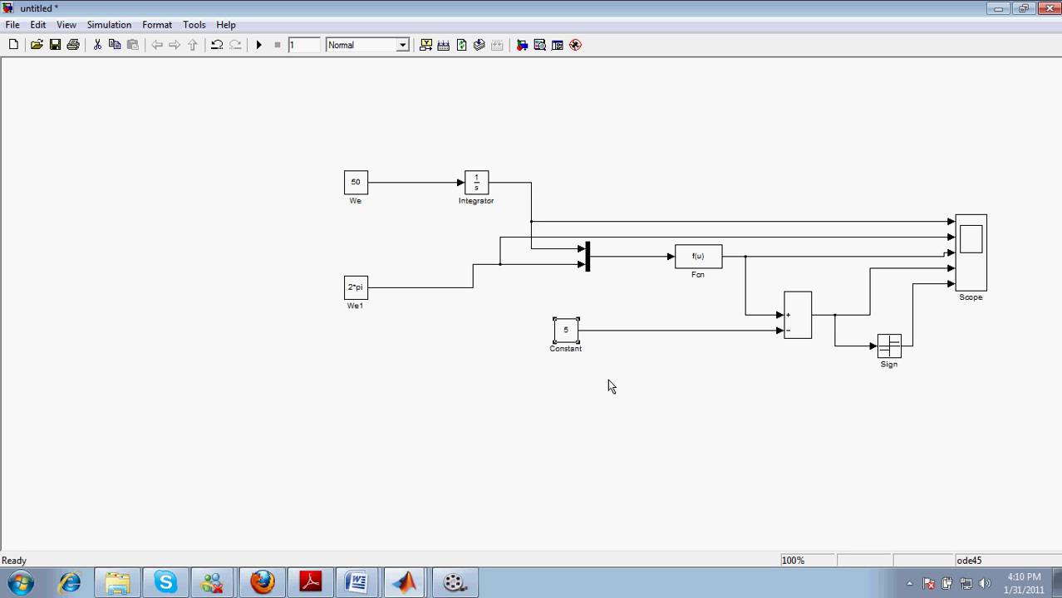
double_click(977, 277)
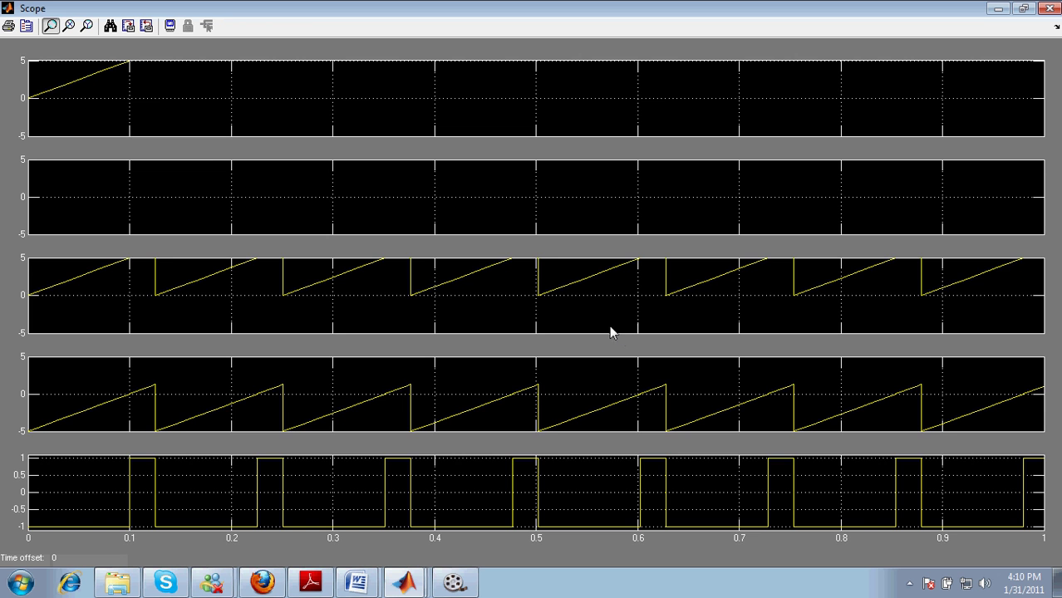
- Autoscale all Scope plots, give the pulse plot a -1.1 to 1.1 range, and close the Scope
left_click(110, 25)
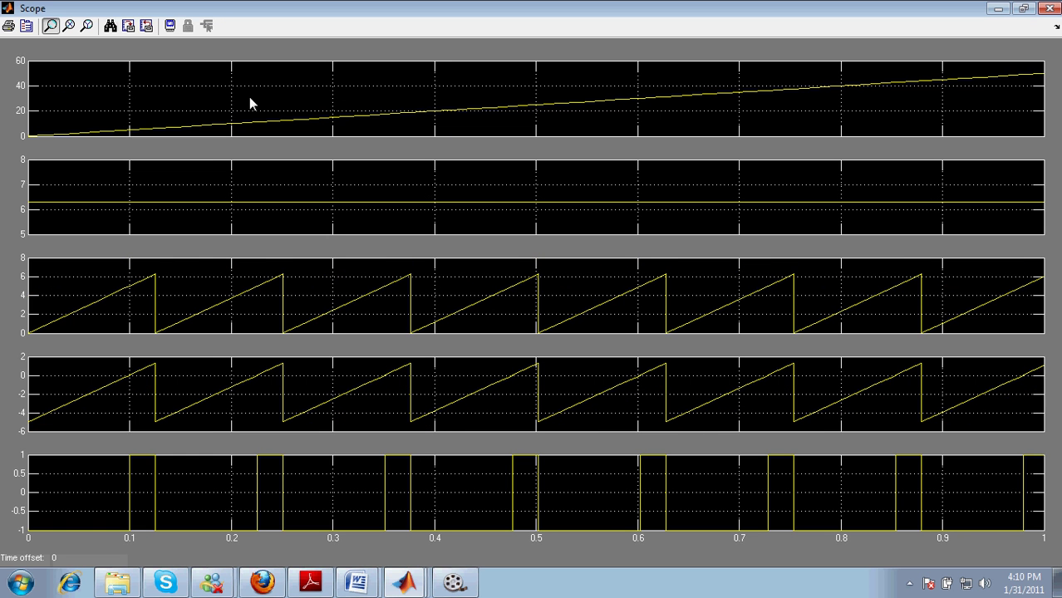
right_click(340, 470)
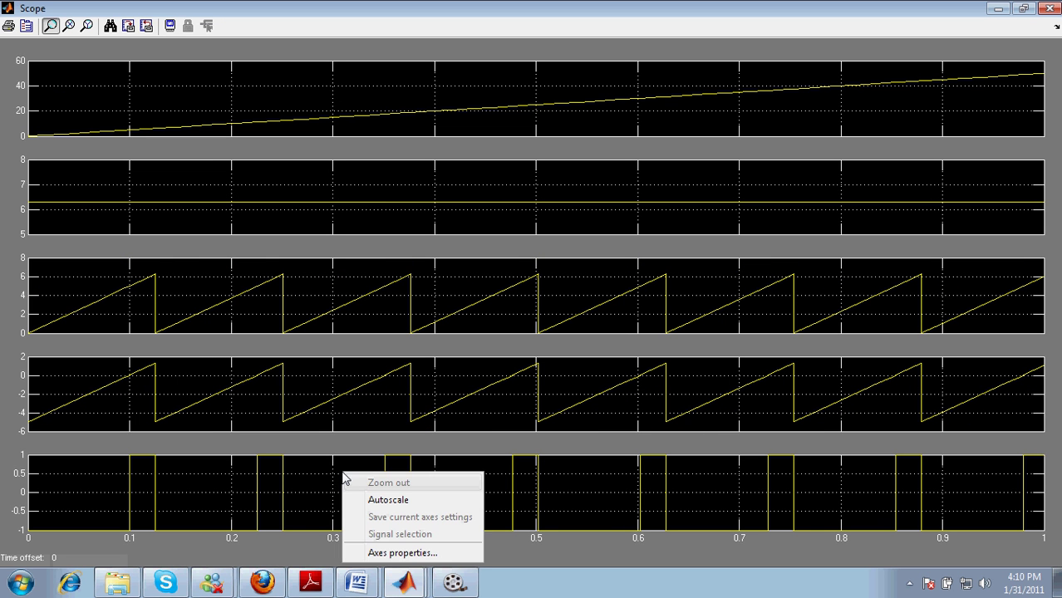
left_click(379, 551)
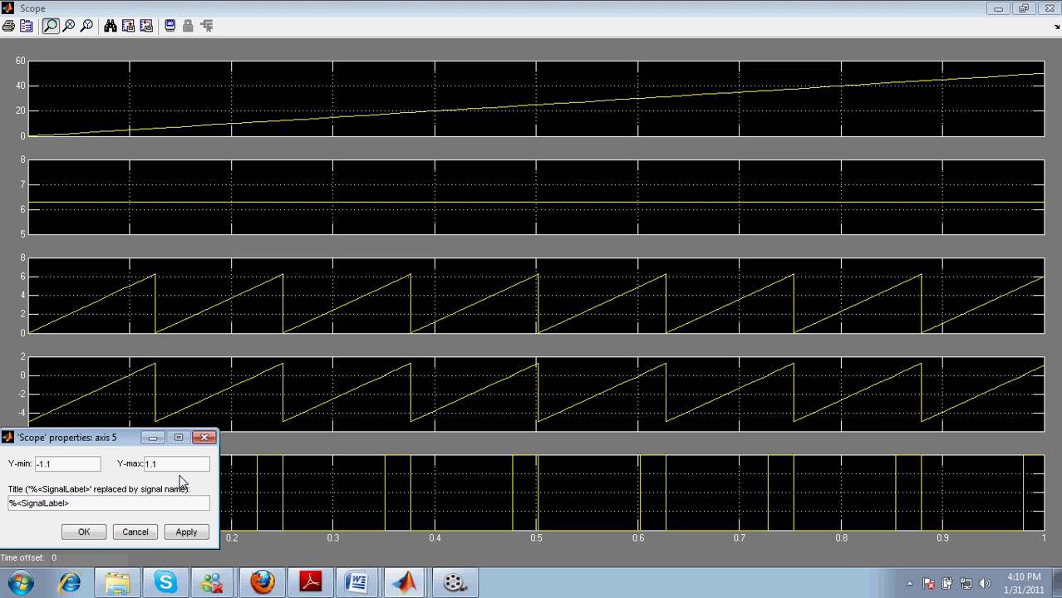
left_click(95, 537)
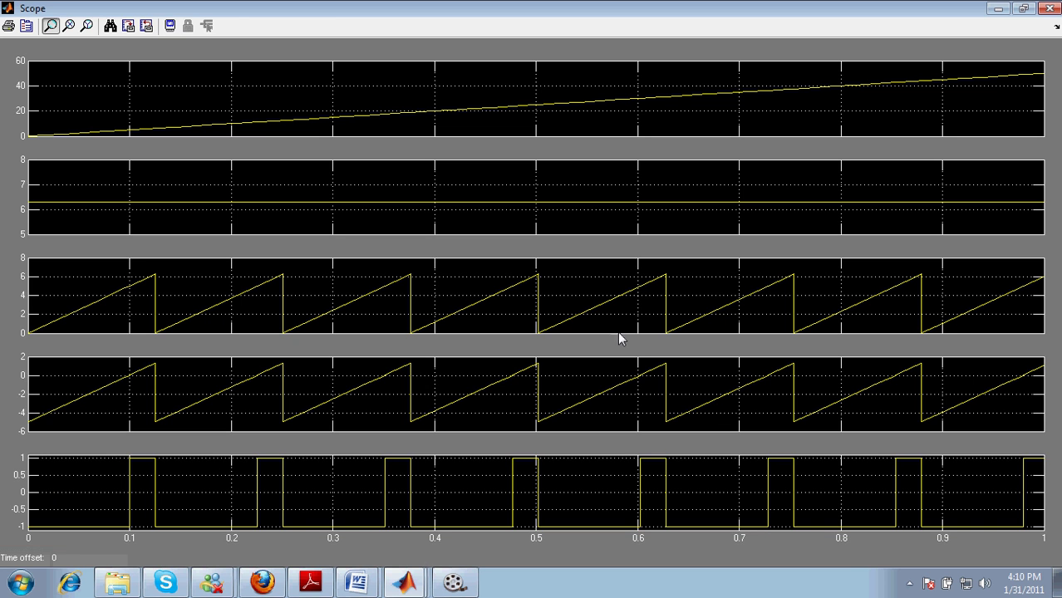
left_click(1050, 8)
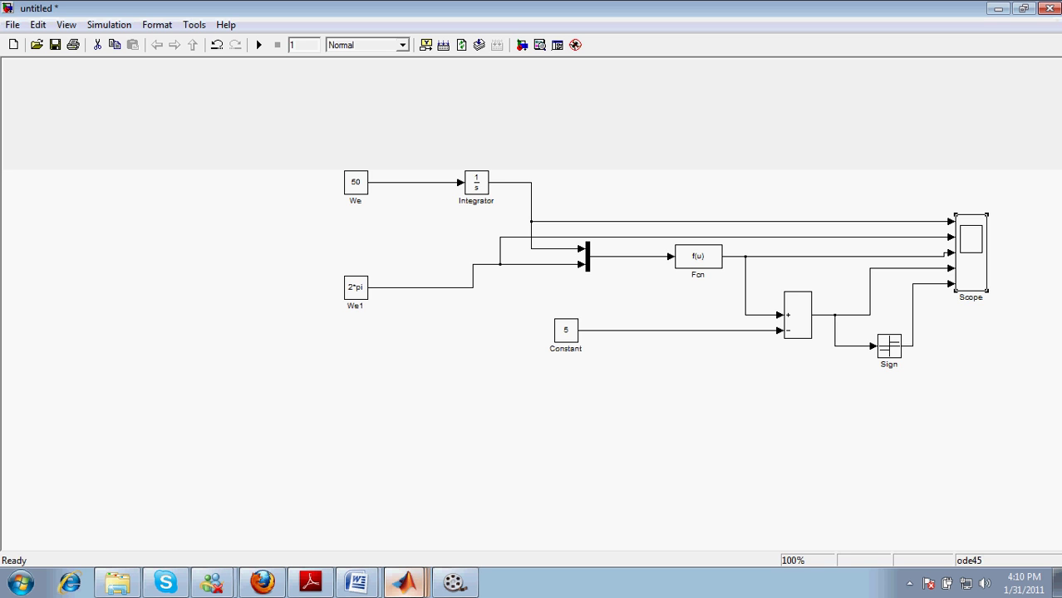
left_click(454, 583)
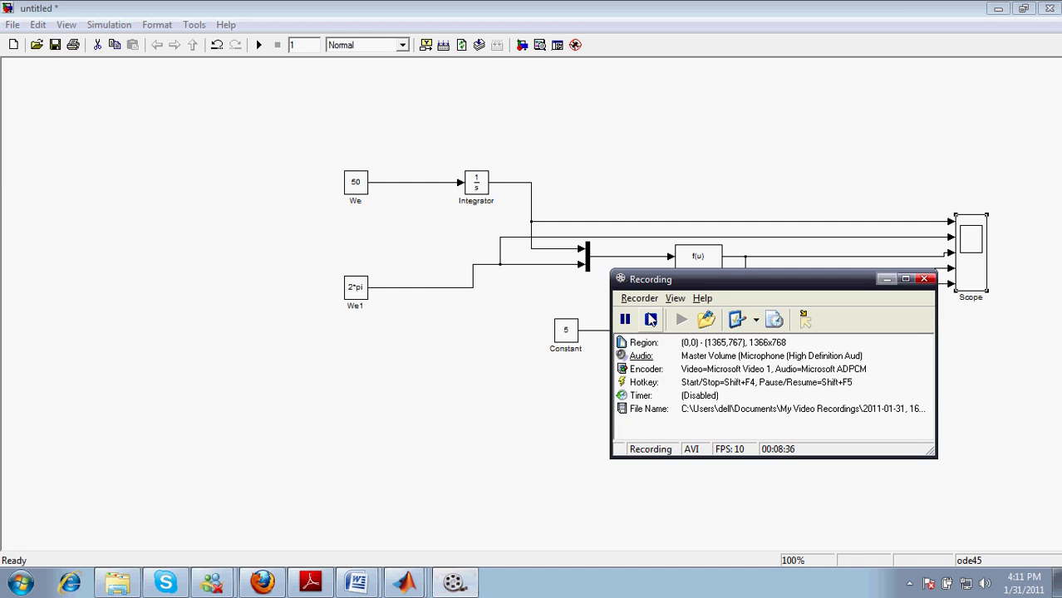